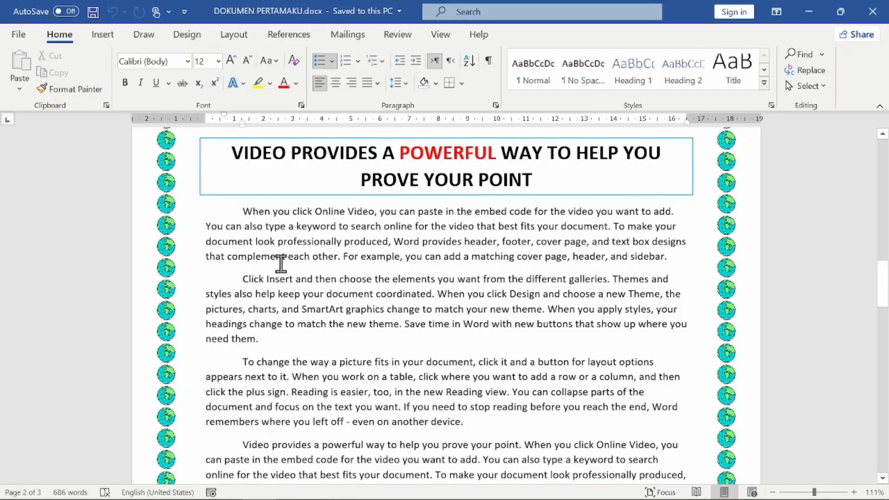
Step: Create a new blank document
{"action": "scroll", "coordinate": [280, 261], "scroll_direction": "up", "scroll_amount": 6}
{"action": "scroll", "coordinate": [281, 264], "scroll_direction": "up", "scroll_amount": 15}
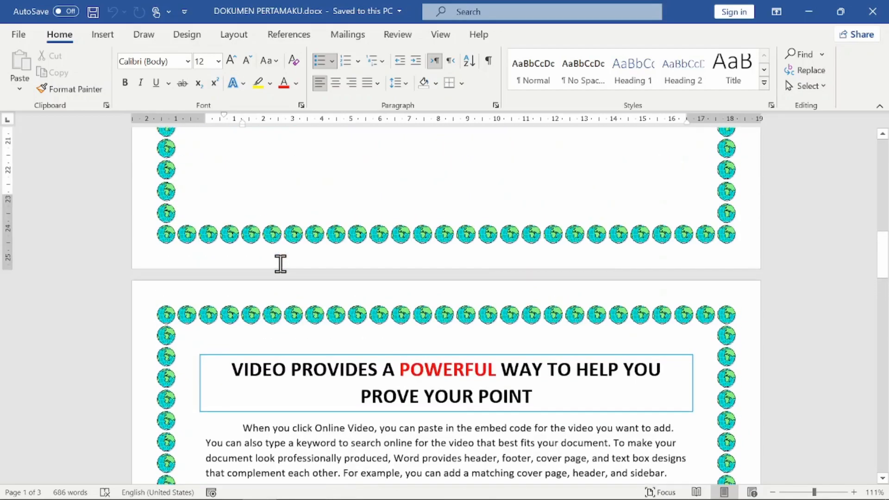
{"action": "scroll", "coordinate": [280, 263], "scroll_direction": "up", "scroll_amount": 2}
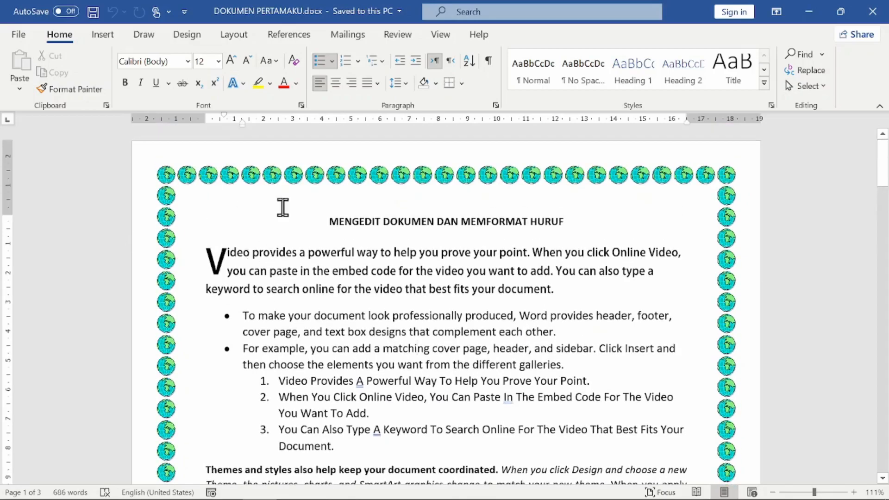
{"action": "left_click", "coordinate": [19, 36]}
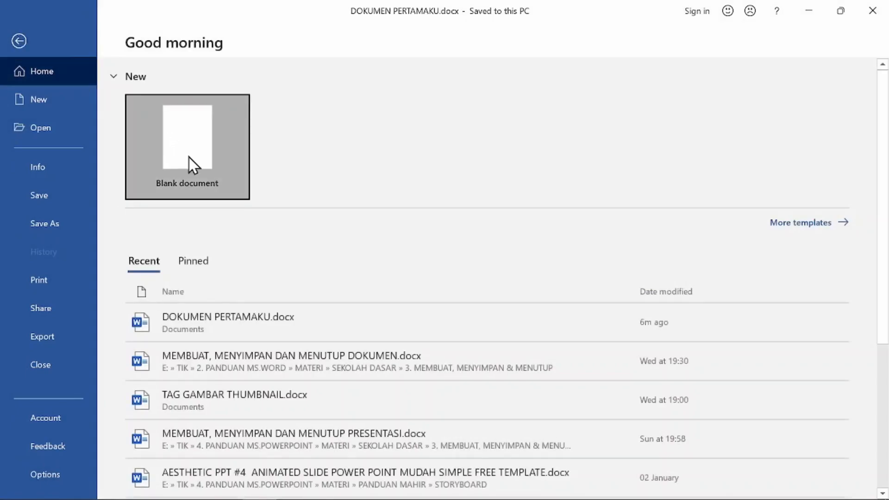
{"action": "left_click", "coordinate": [189, 159]}
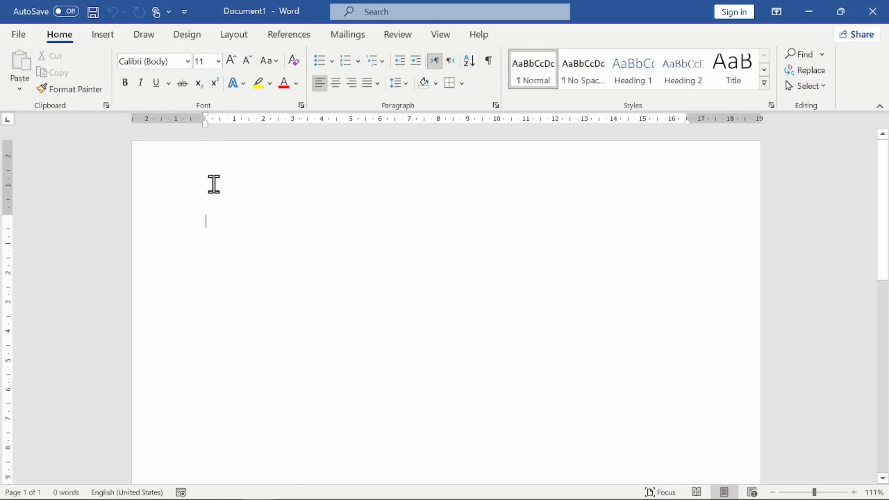
{"action": "left_click", "coordinate": [191, 36]}
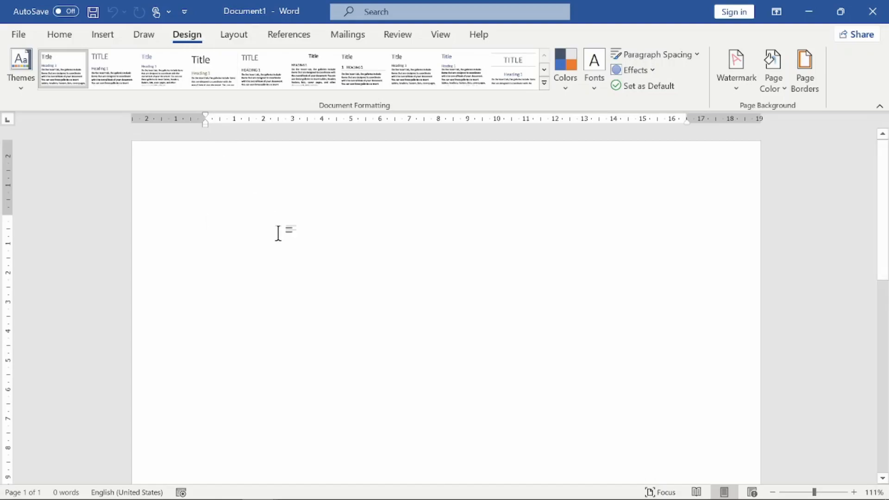
{"action": "left_click", "coordinate": [233, 35]}
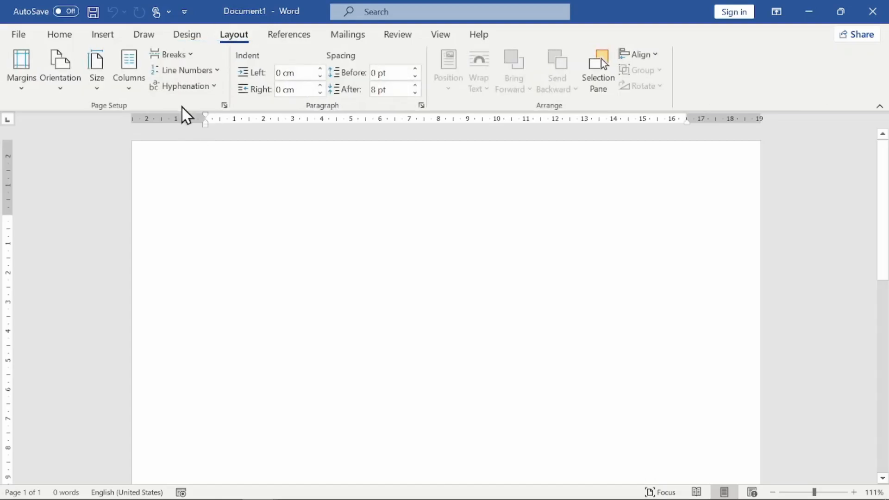
{"action": "left_click", "coordinate": [191, 39]}
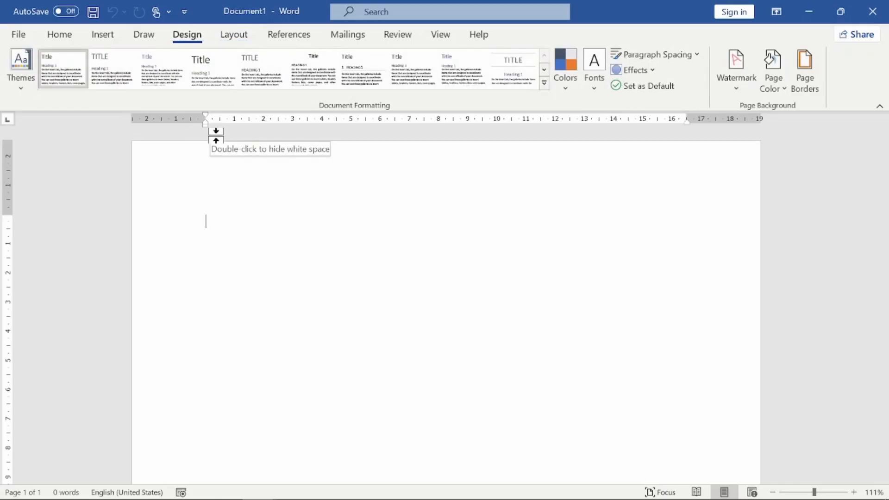
{"action": "left_click", "coordinate": [236, 37]}
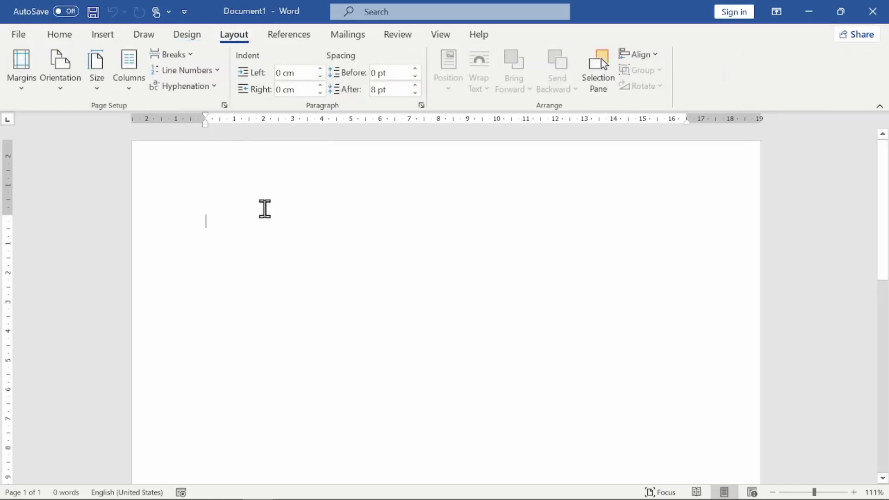
{"action": "left_click", "coordinate": [191, 39]}
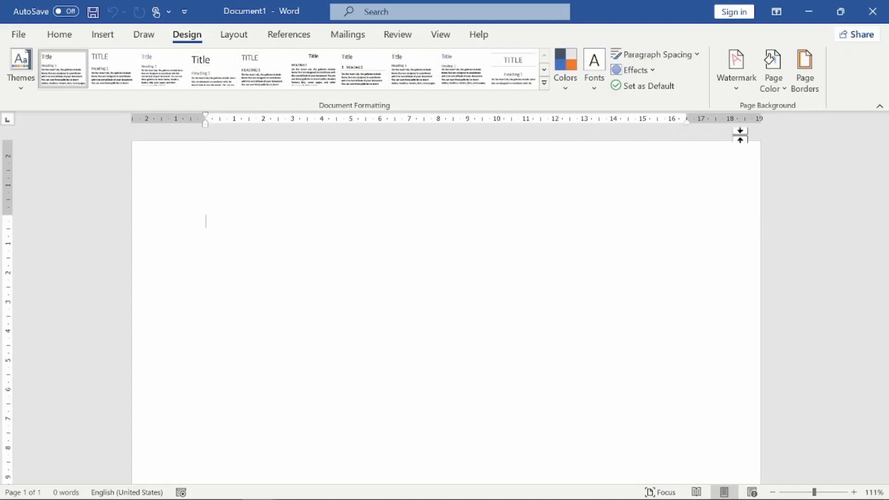
Step: Open the page border settings and compare the paragraph border options with the page border options
{"action": "left_click", "coordinate": [812, 78]}
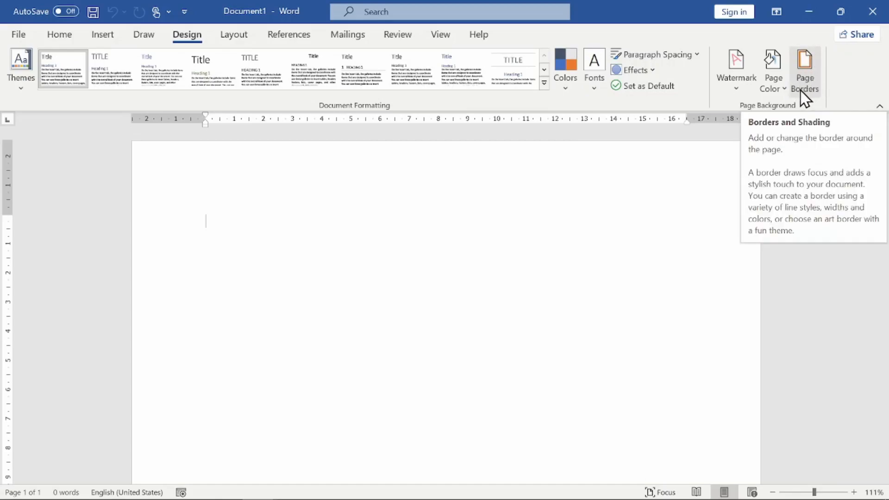
{"action": "left_click", "coordinate": [808, 92]}
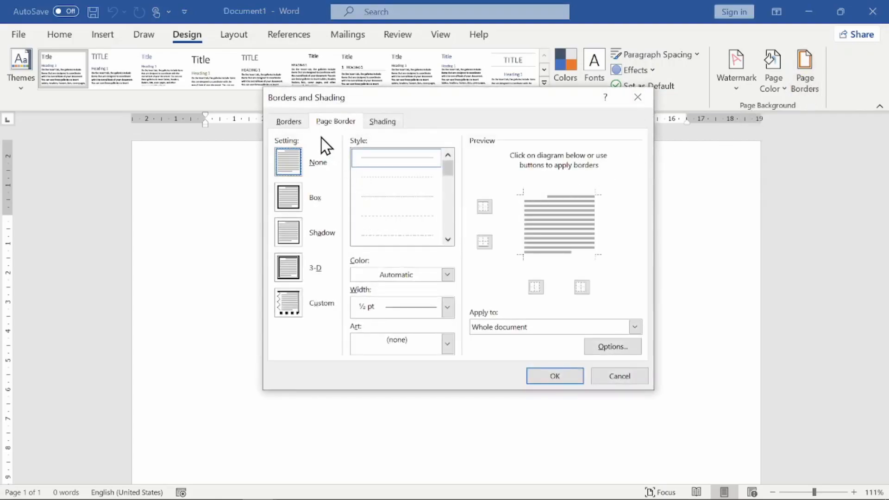
{"action": "left_click", "coordinate": [292, 126]}
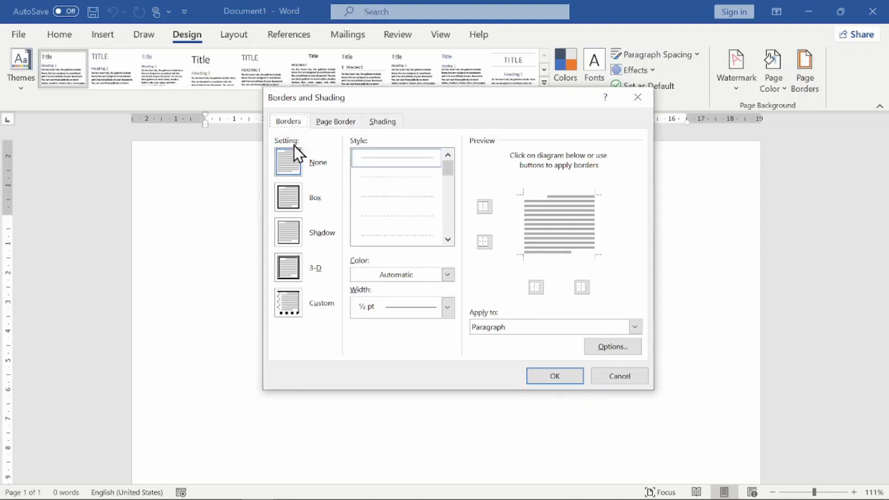
{"action": "left_click", "coordinate": [335, 122]}
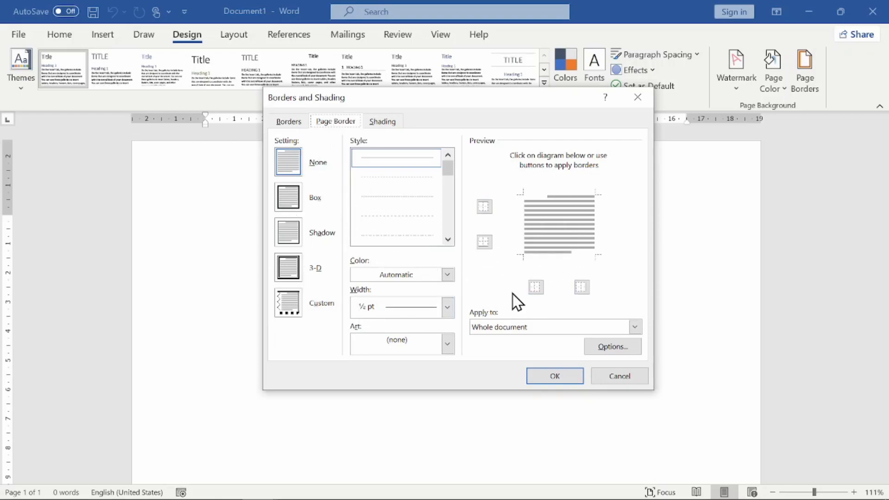
{"action": "left_click", "coordinate": [290, 122]}
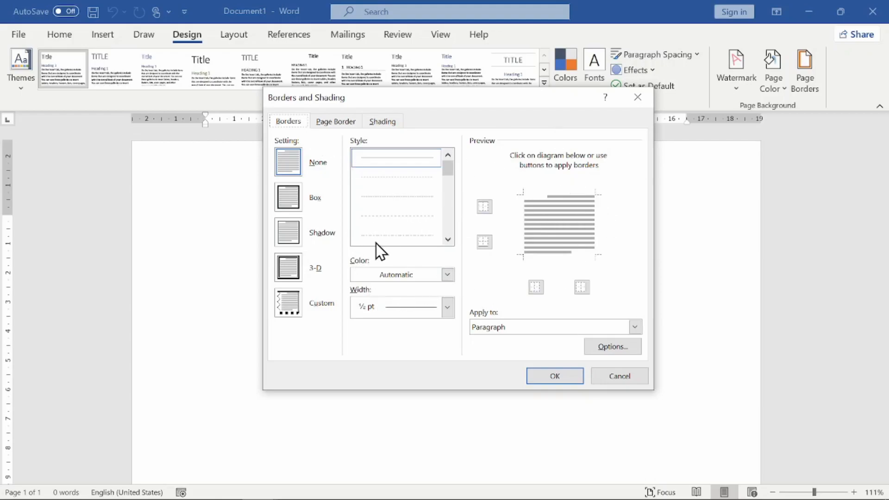
{"action": "left_click", "coordinate": [337, 123]}
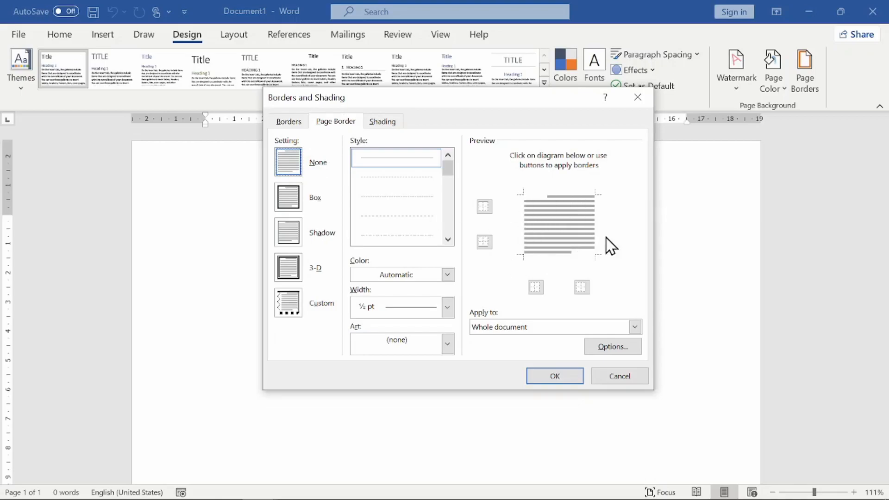
Step: Try the Box, Shadow, 3-D and Custom page border settings and cancel the changes
{"action": "left_click", "coordinate": [289, 199]}
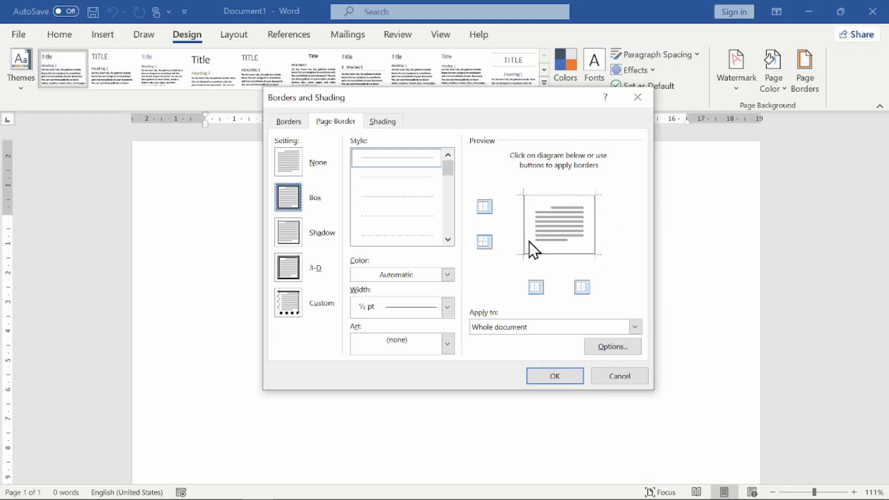
{"action": "left_click", "coordinate": [289, 233]}
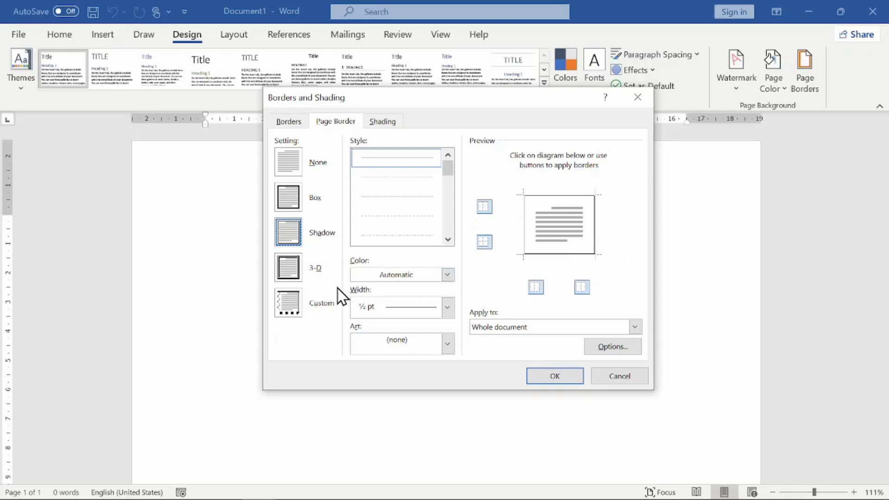
{"action": "left_click", "coordinate": [291, 271]}
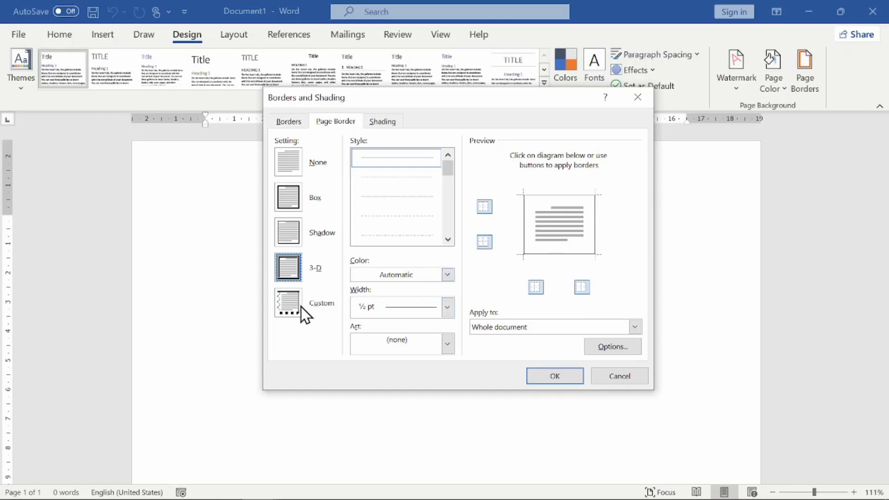
{"action": "left_click", "coordinate": [287, 305]}
{"action": "mouse_move", "coordinate": [284, 497]}
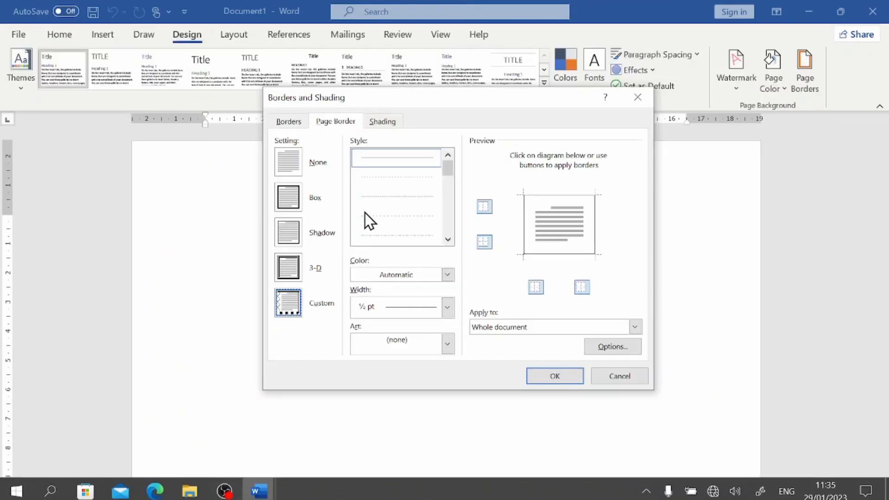
{"action": "left_click", "coordinate": [611, 376]}
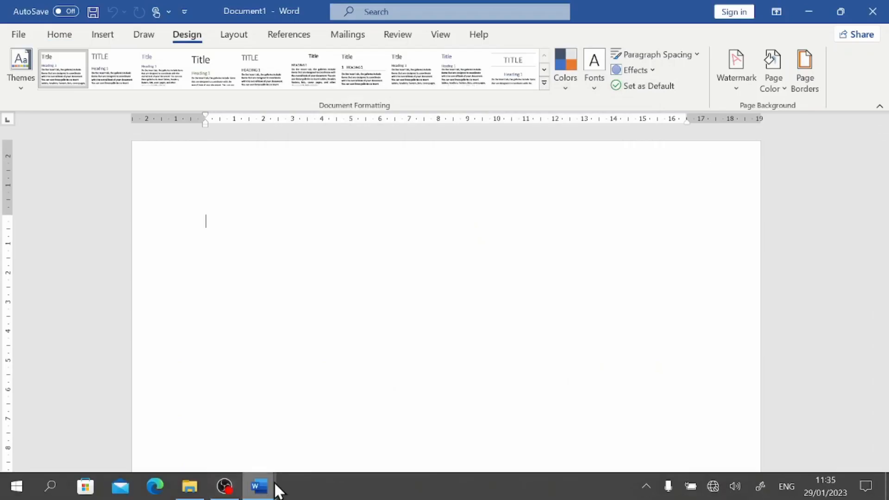
Step: View the page border in DOKUMEN PERTAMAKU.docx and return to the blank document
{"action": "mouse_move", "coordinate": [257, 487]}
{"action": "left_click", "coordinate": [199, 420]}
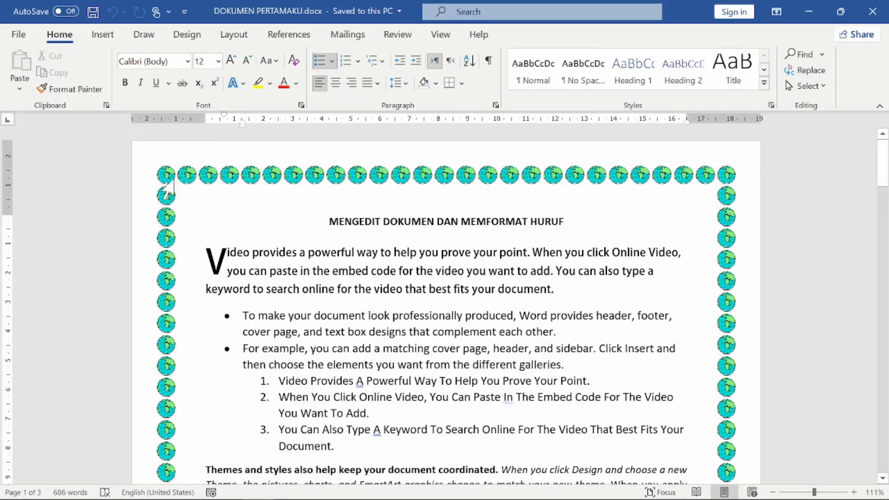
{"action": "mouse_move", "coordinate": [269, 498]}
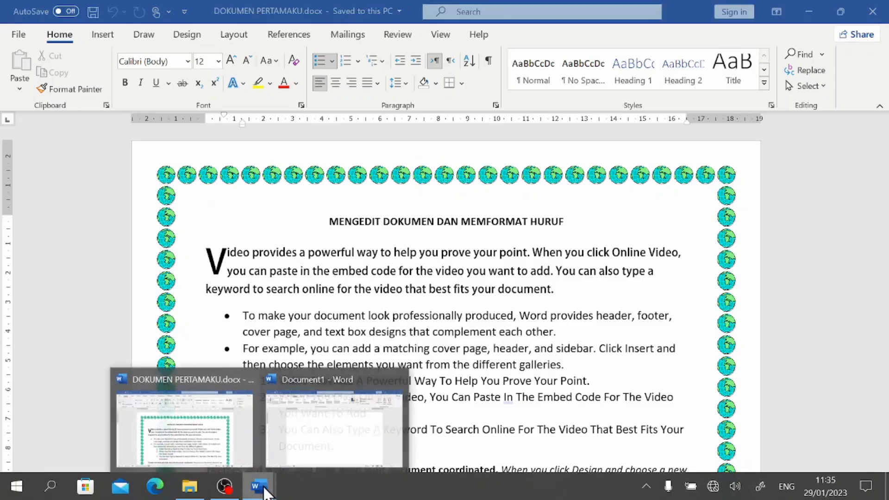
{"action": "left_click", "coordinate": [314, 425]}
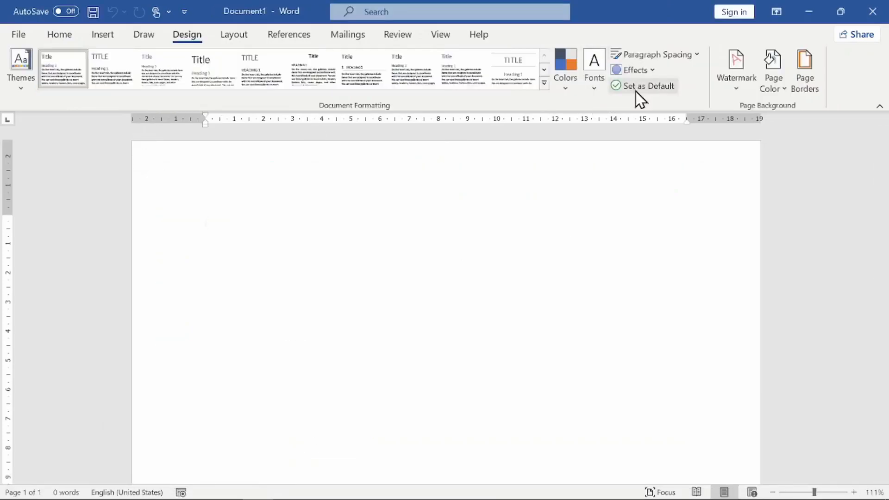
Step: Set up a page border for the whole blank document using the candy corn art
{"action": "left_click", "coordinate": [813, 91]}
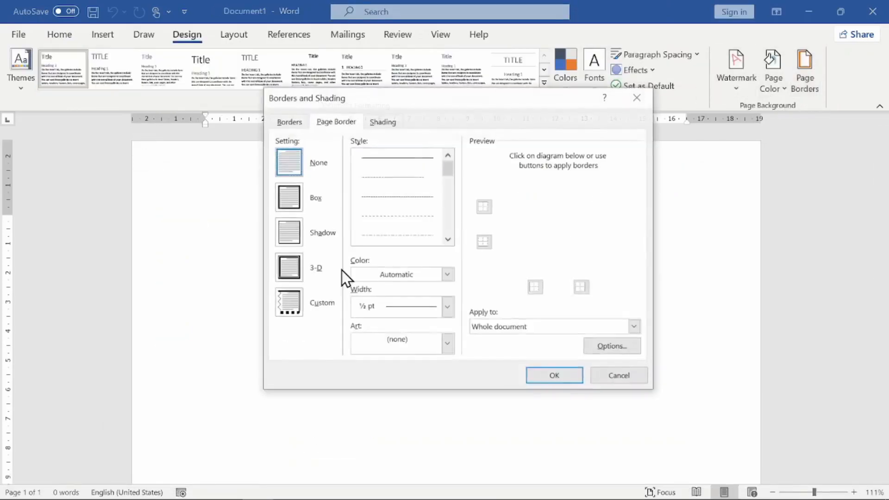
{"action": "left_click", "coordinate": [296, 308]}
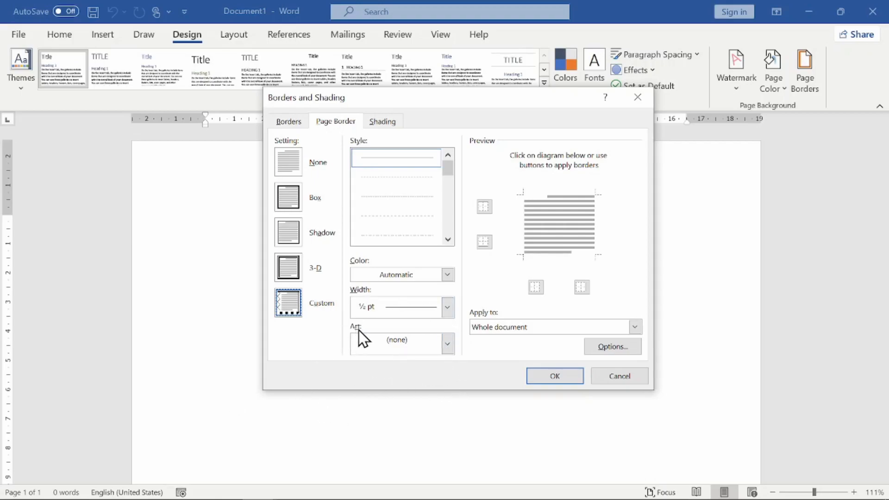
{"action": "left_click", "coordinate": [450, 343]}
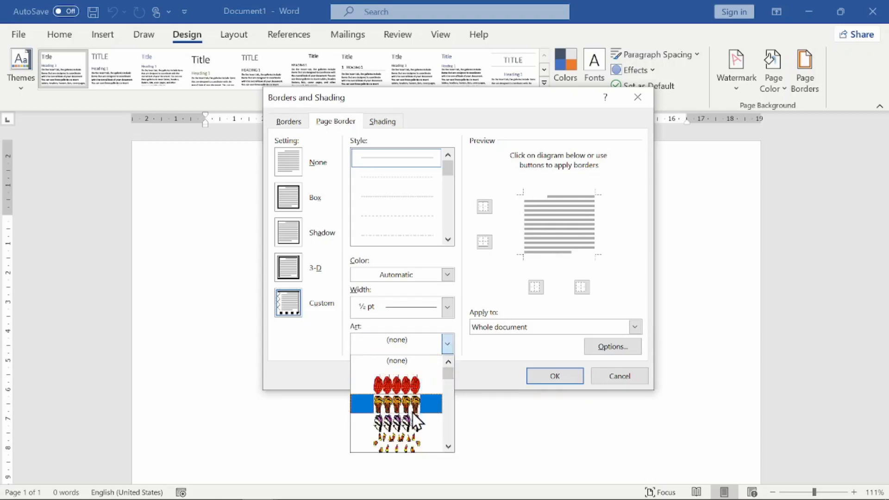
{"action": "scroll", "coordinate": [413, 438], "scroll_direction": "down", "scroll_amount": 1}
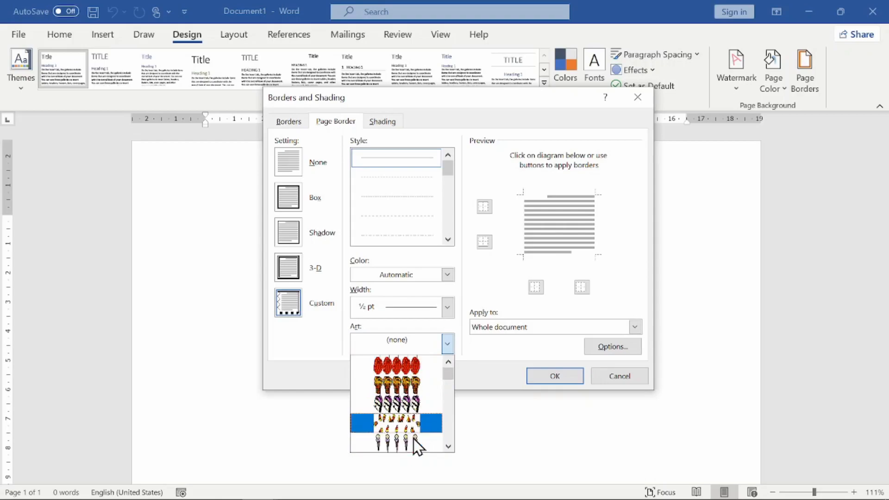
{"action": "left_click", "coordinate": [413, 438]}
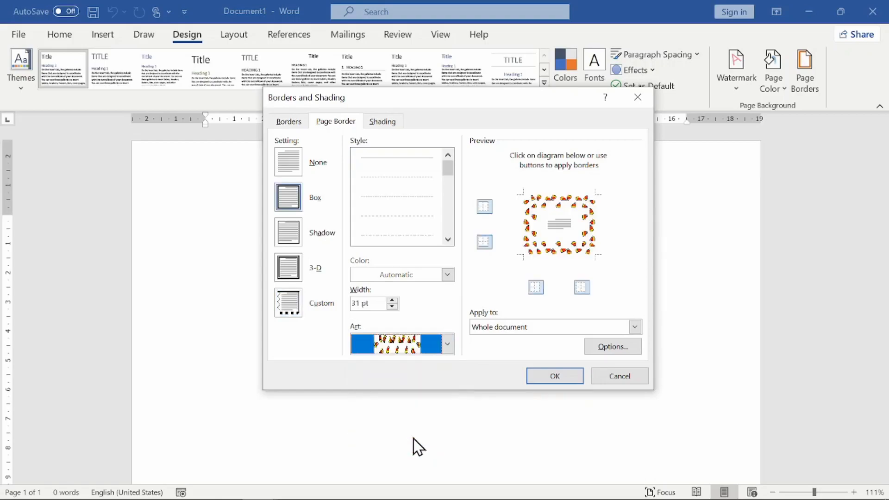
Step: Try the ice cream cone and champagne bottle art for the page border, and settle on the dark red glass art
{"action": "left_click", "coordinate": [446, 347]}
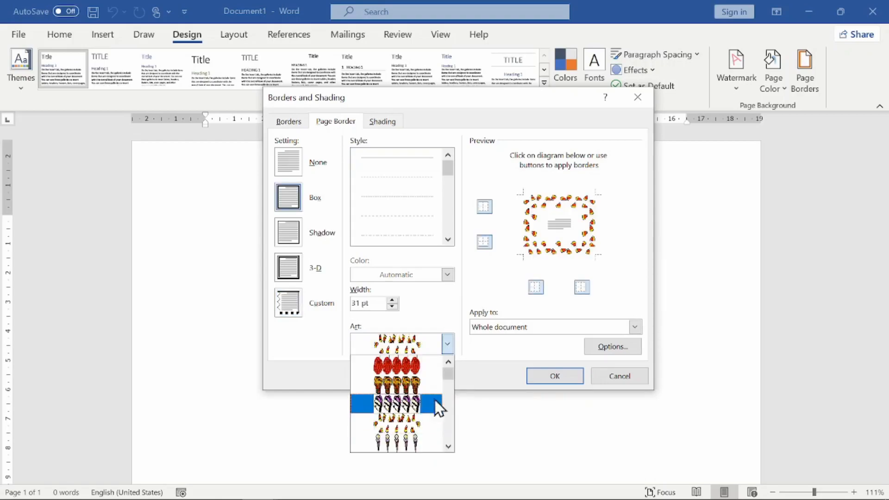
{"action": "left_click", "coordinate": [390, 401]}
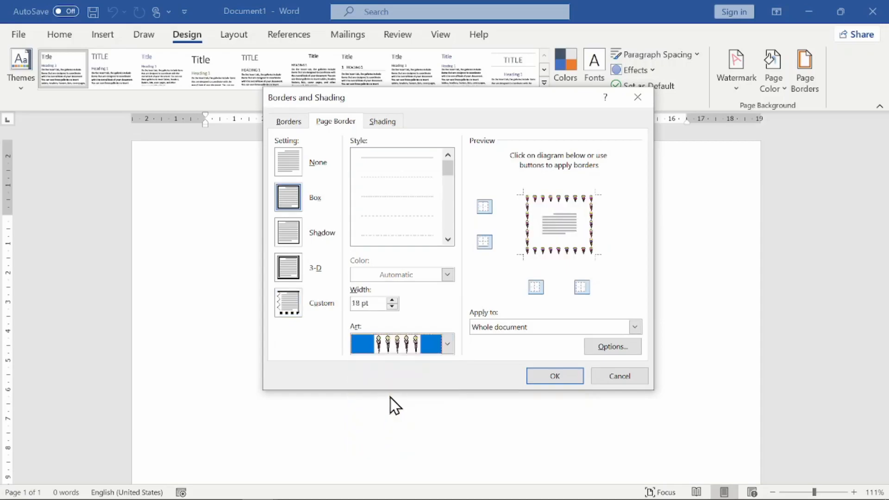
{"action": "left_click", "coordinate": [447, 345]}
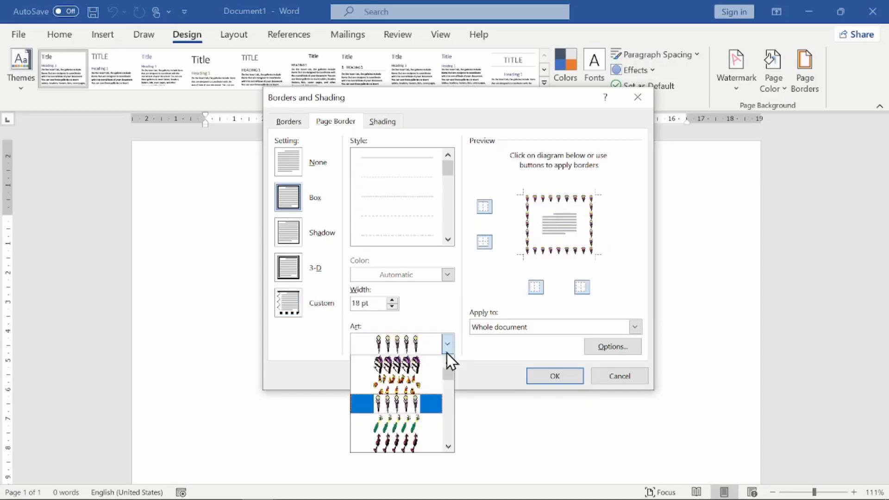
{"action": "left_click", "coordinate": [407, 424]}
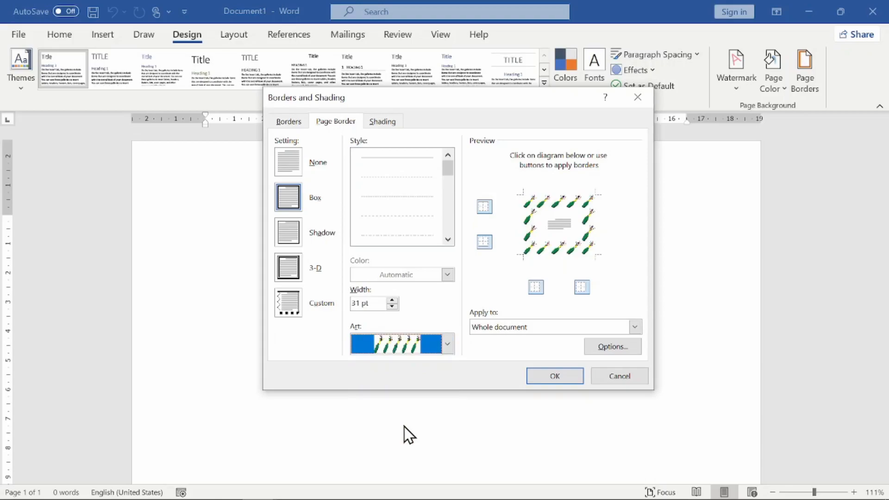
{"action": "left_click", "coordinate": [447, 345]}
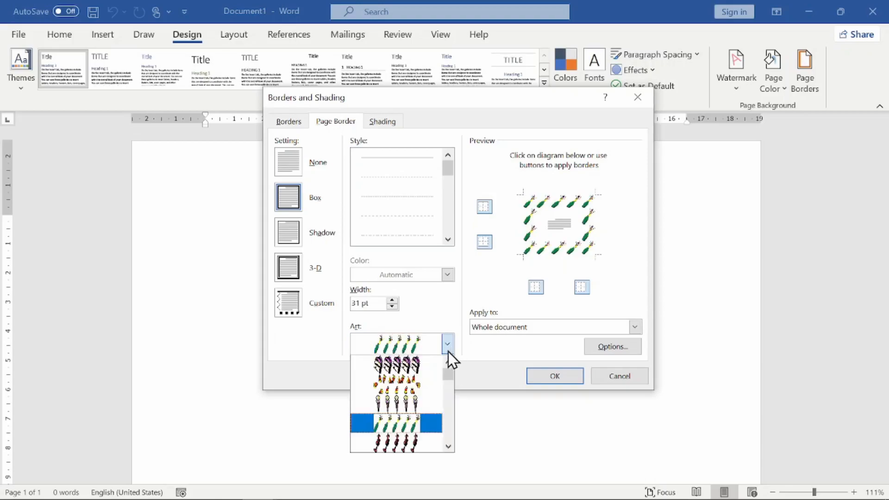
{"action": "left_click", "coordinate": [421, 441]}
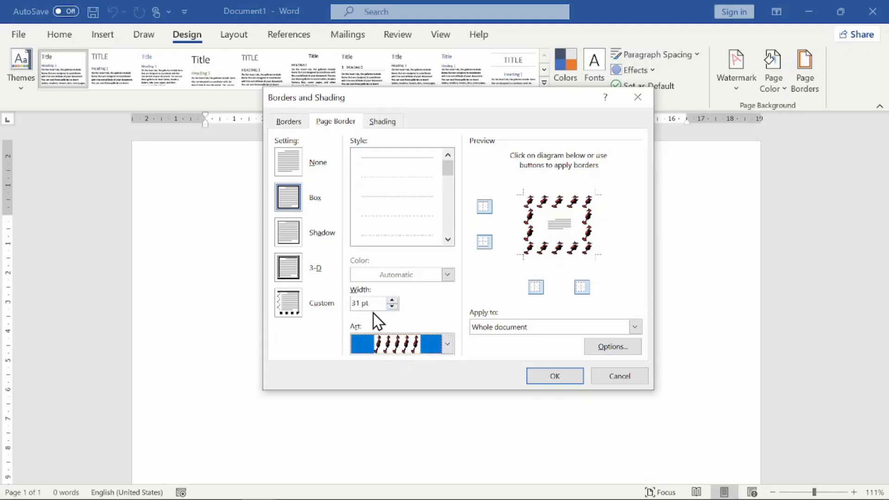
Step: Set the glass border's width to 20 pt, and turn the border's top side off and on again
{"action": "left_click_drag", "start_coordinate": [360, 303], "coordinate": [315, 305]}
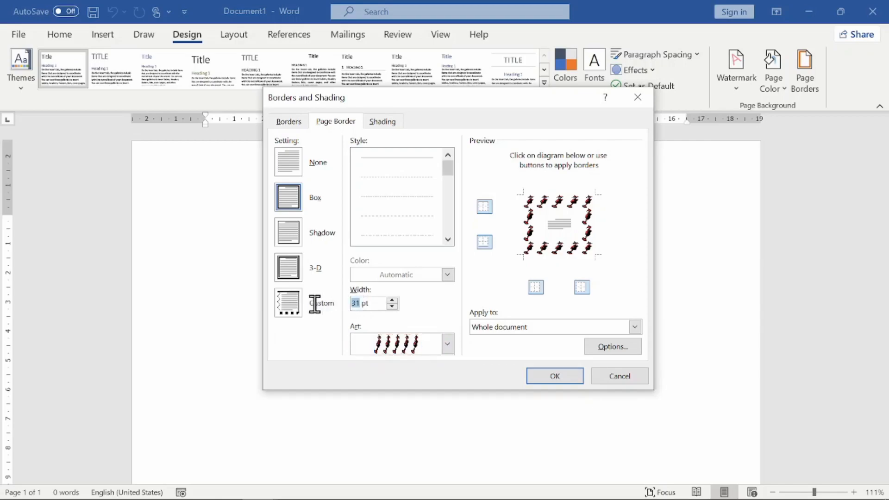
{"action": "type", "text": "20"}
{"action": "left_click", "coordinate": [484, 206]}
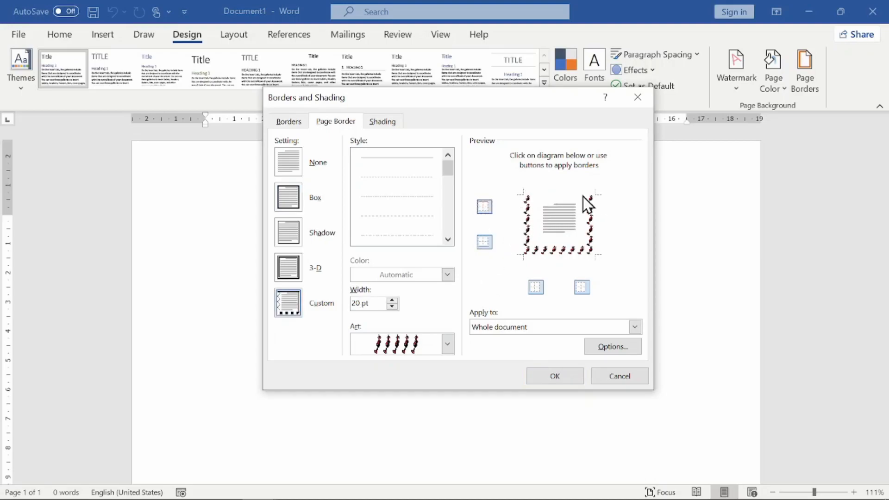
{"action": "left_click", "coordinate": [483, 207]}
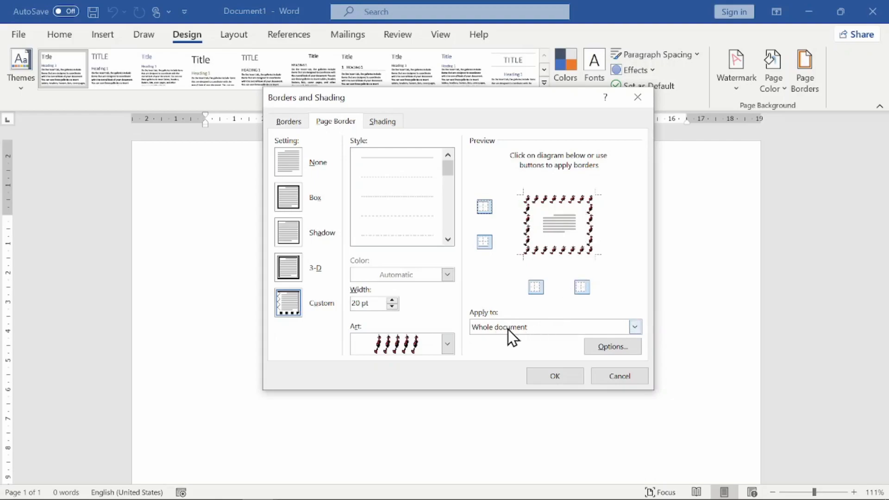
Step: Try limiting the glass border to all pages except the first, then apply it to the whole document
{"action": "left_click", "coordinate": [542, 329]}
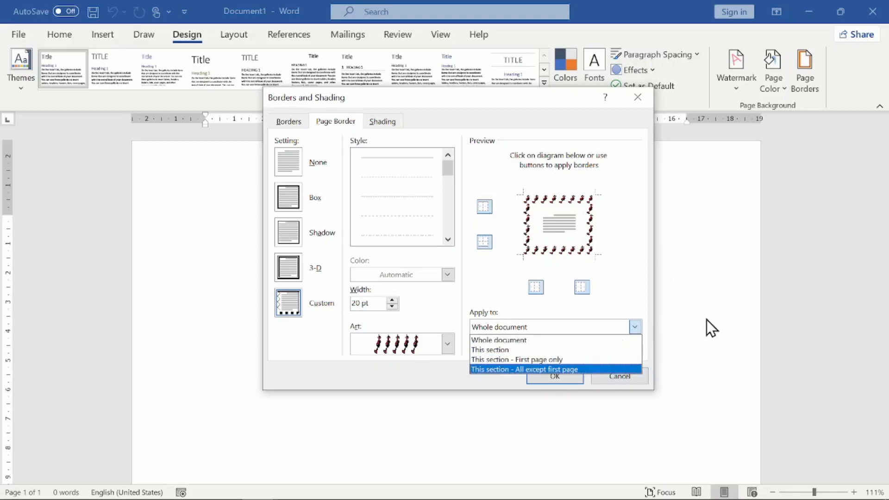
{"action": "left_click", "coordinate": [483, 369]}
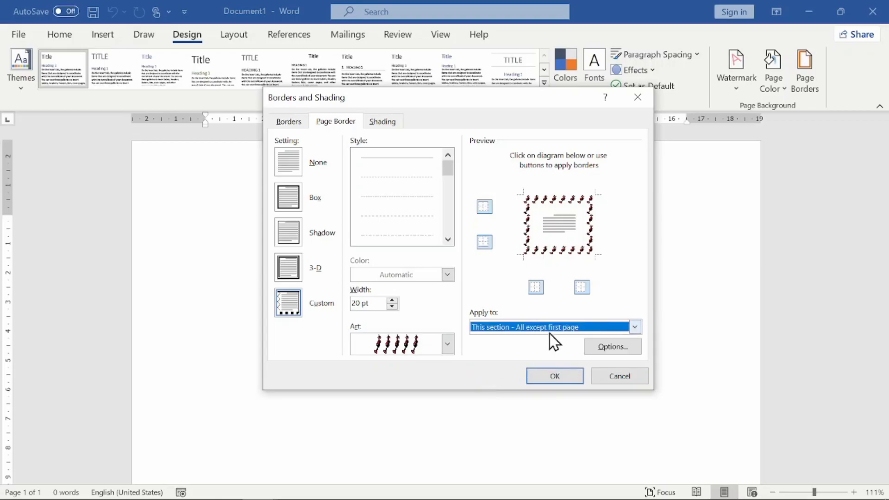
{"action": "left_click", "coordinate": [525, 329]}
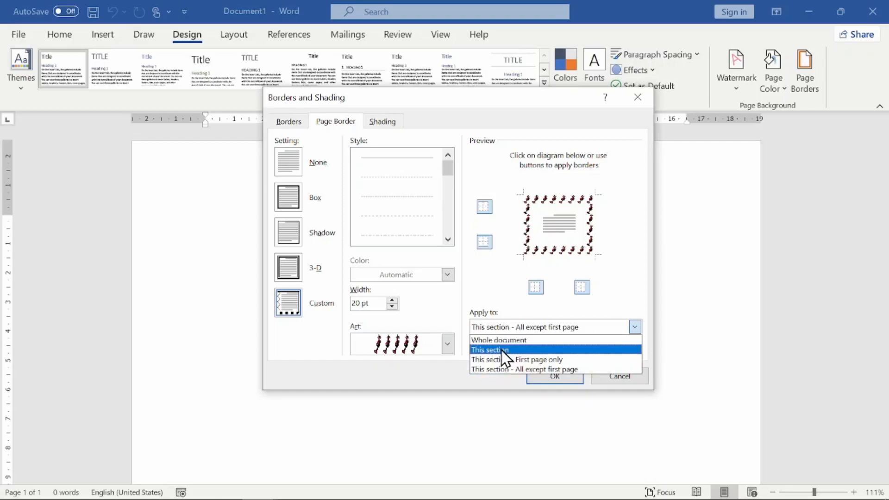
{"action": "left_click", "coordinate": [503, 343]}
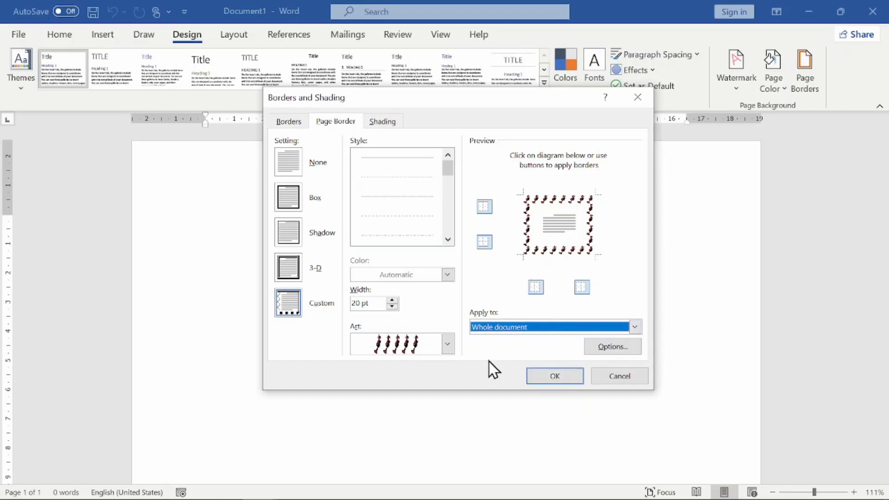
{"action": "left_click", "coordinate": [565, 377]}
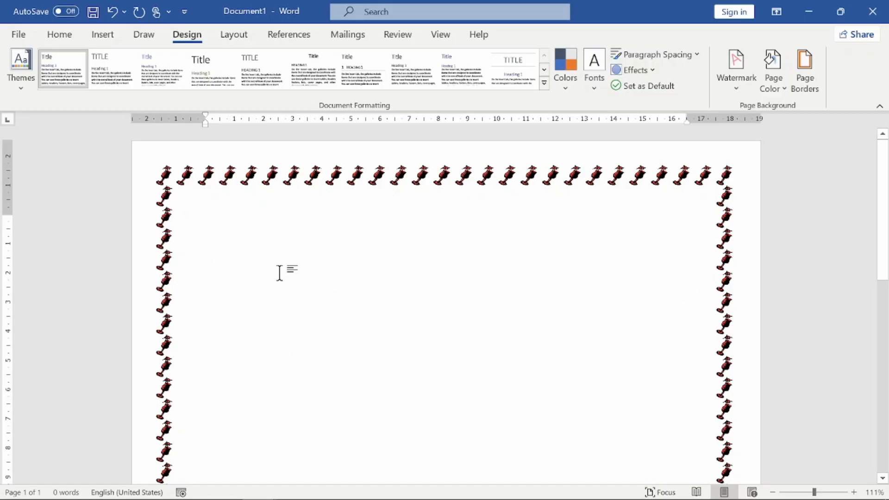
Step: Replace the page border's art with the green fir trees and apply it to the whole document
{"action": "left_click", "coordinate": [808, 84]}
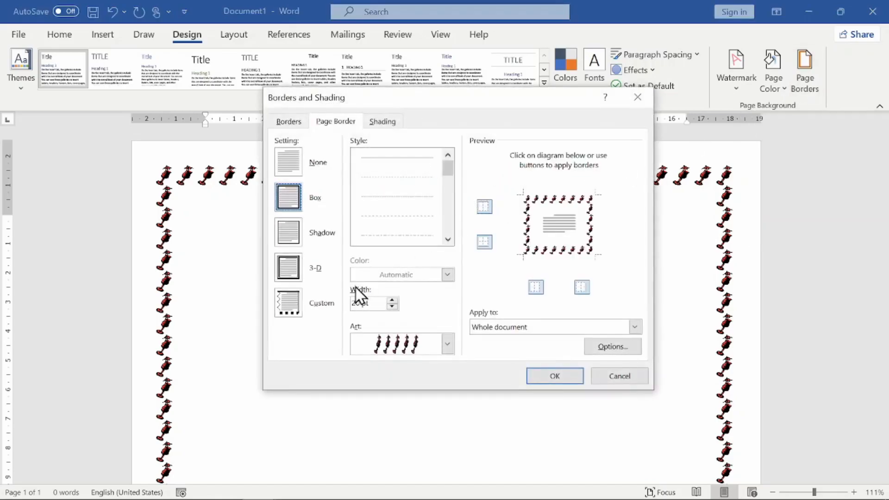
{"action": "left_click", "coordinate": [446, 345]}
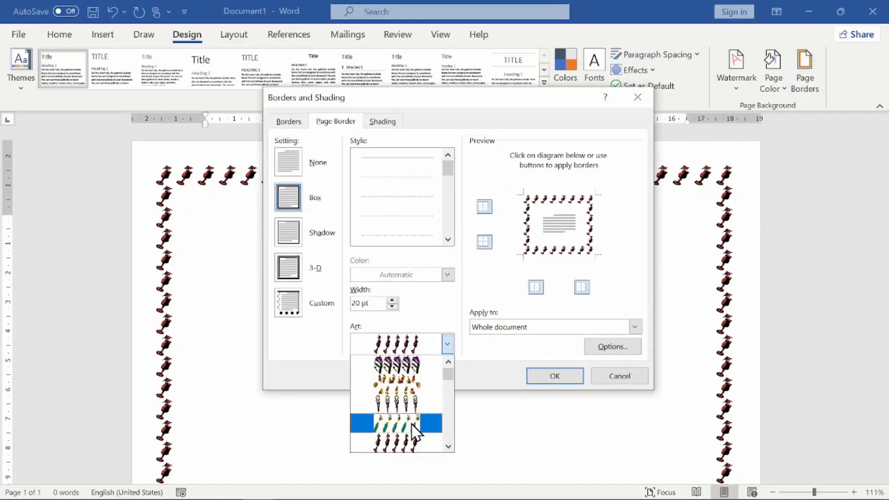
{"action": "scroll", "coordinate": [411, 424], "scroll_direction": "down", "scroll_amount": 2}
{"action": "left_click", "coordinate": [396, 423]}
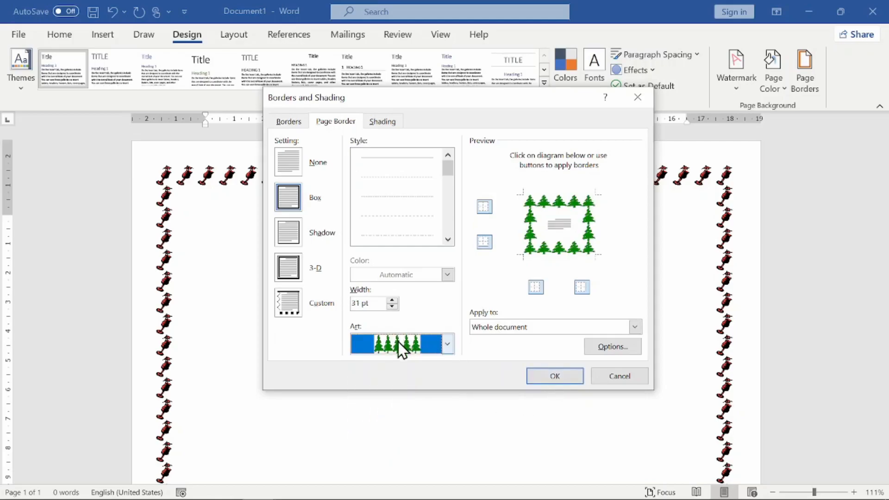
{"action": "left_click", "coordinate": [554, 377]}
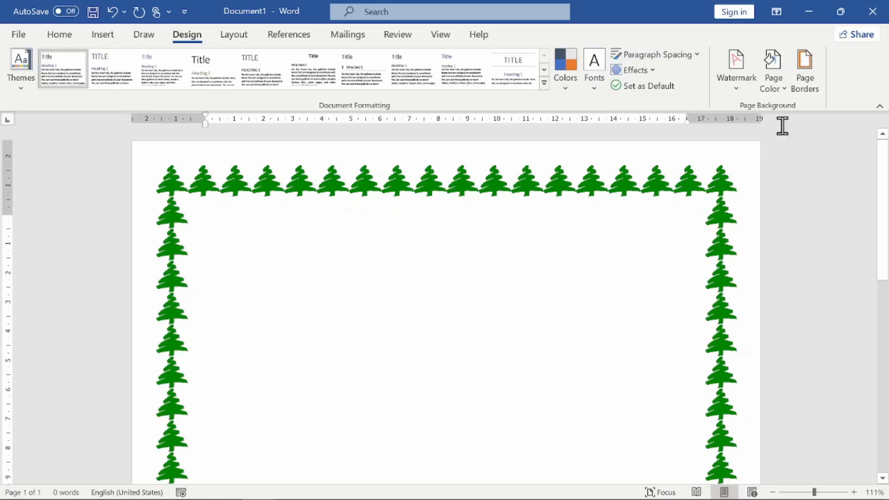
{"action": "left_click", "coordinate": [810, 78]}
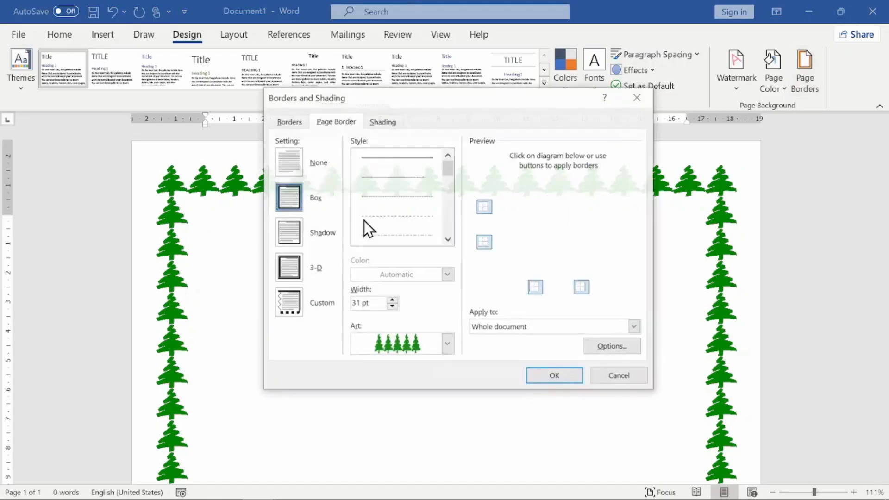
{"action": "left_click", "coordinate": [289, 123]}
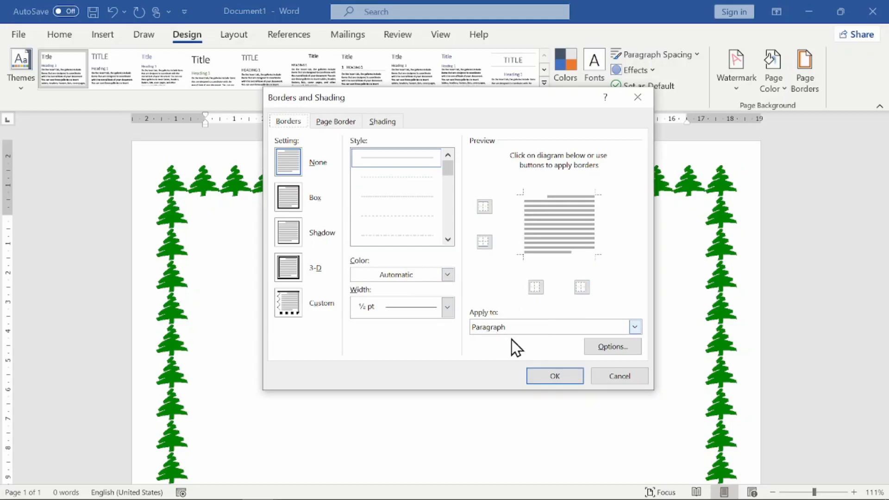
{"action": "left_click", "coordinate": [631, 377]}
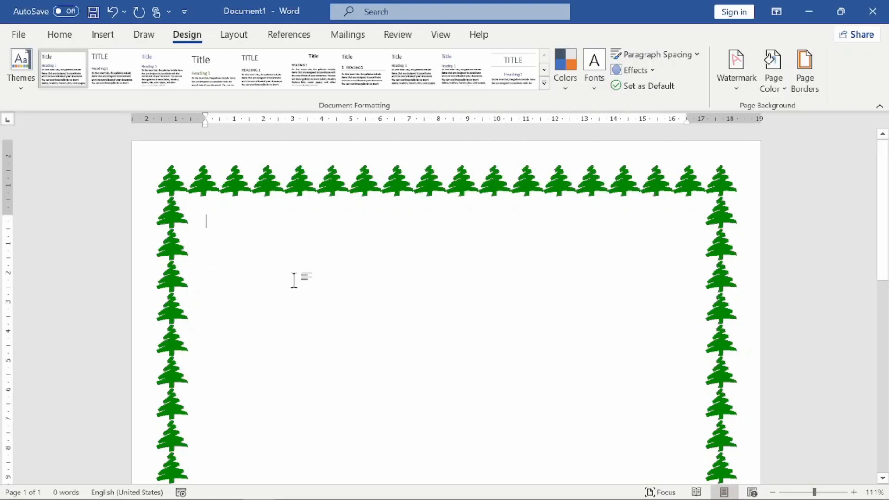
Step: Generate sample body text inside the border with =rand(5,5)
{"action": "type", "text": "=rand"}
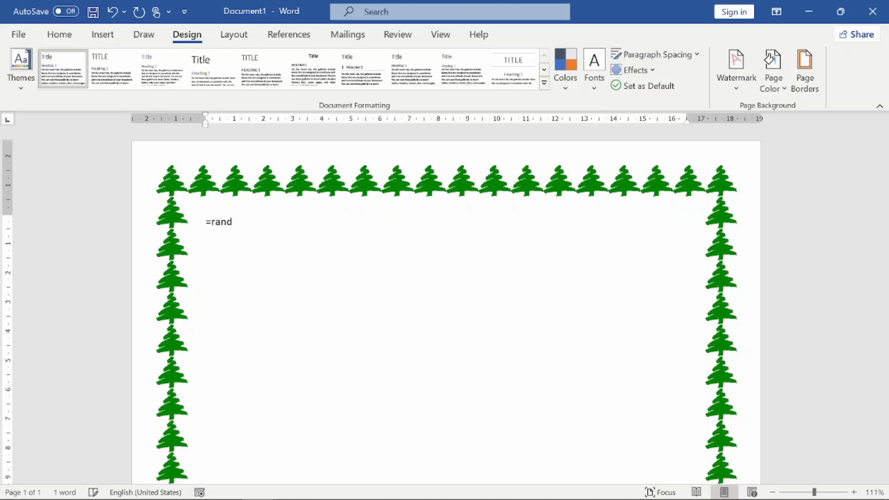
{"action": "type", "text": "(5,5"}
{"action": "key", "text": "Return"}
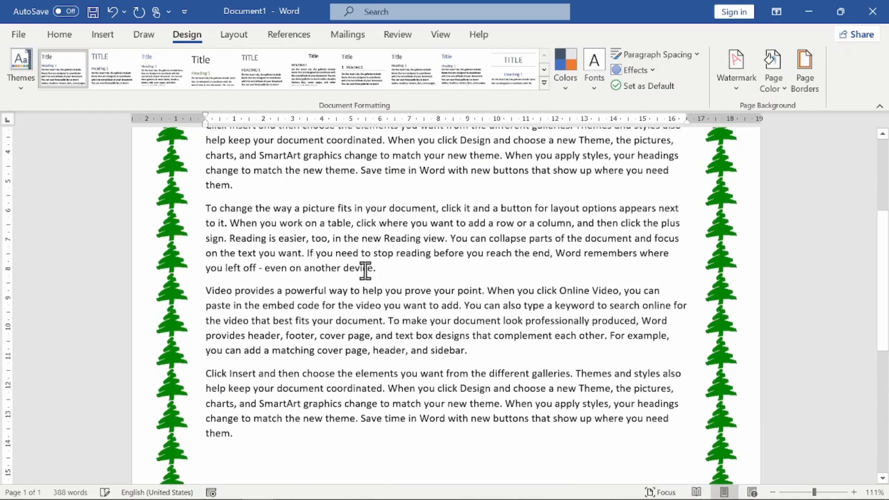
{"action": "scroll", "coordinate": [367, 308], "scroll_direction": "up", "scroll_amount": 4}
{"action": "scroll", "coordinate": [367, 309], "scroll_direction": "up", "scroll_amount": 1}
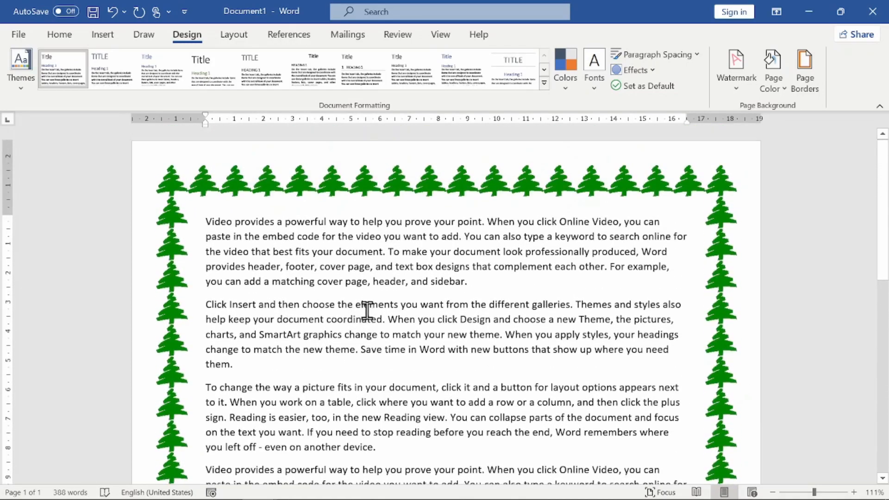
Step: Split the opening sentence "Video provides a powerful way to help you prove your point." into its own paragraph
{"action": "left_click", "coordinate": [206, 222]}
{"action": "left_click", "coordinate": [488, 222]}
{"action": "key", "text": "Return"}
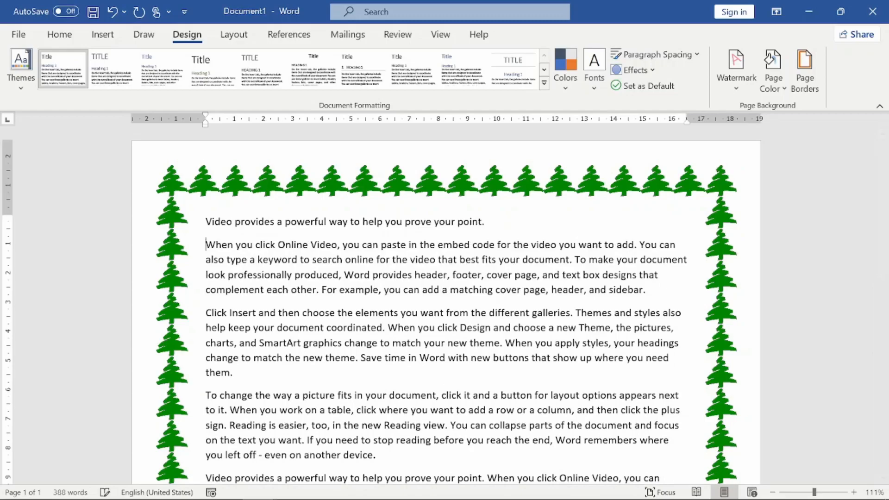
Step: Format the opening sentence as a bold, centred heading with a font size of 24
{"action": "left_click", "coordinate": [191, 226]}
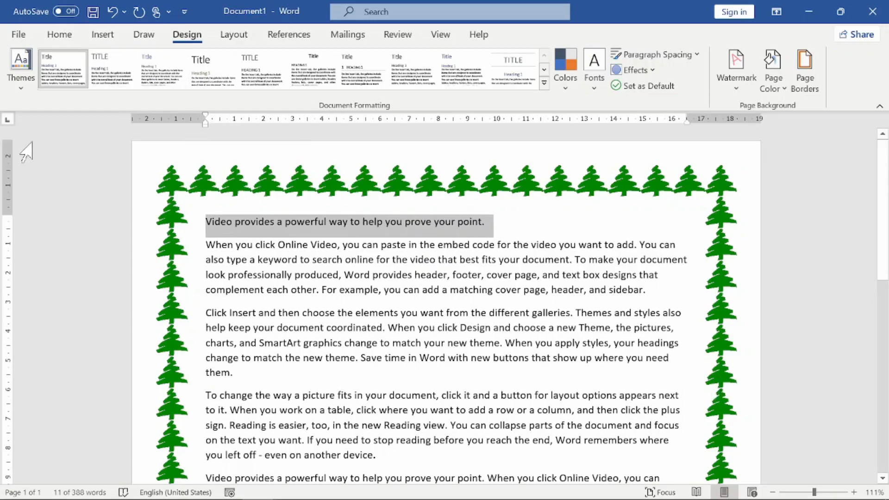
{"action": "left_click", "coordinate": [65, 40]}
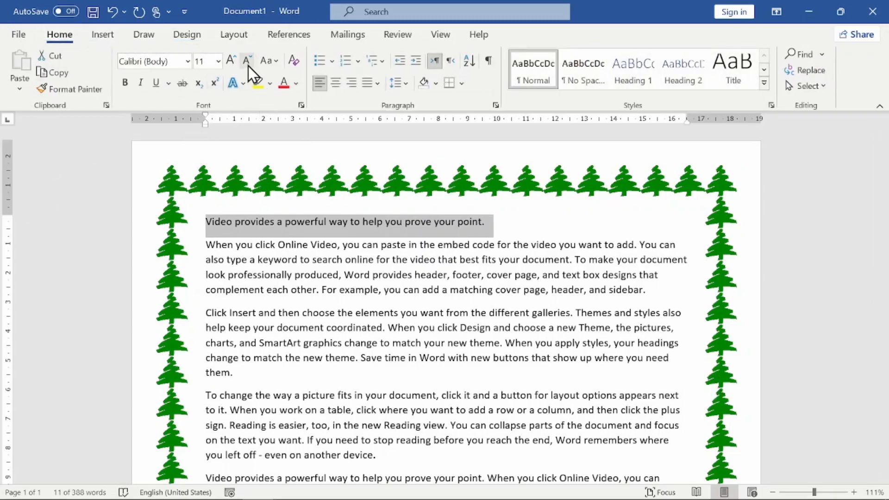
{"action": "left_click", "coordinate": [230, 62]}
{"action": "left_click", "coordinate": [229, 62]}
{"action": "left_click", "coordinate": [230, 63]}
{"action": "left_click", "coordinate": [230, 62]}
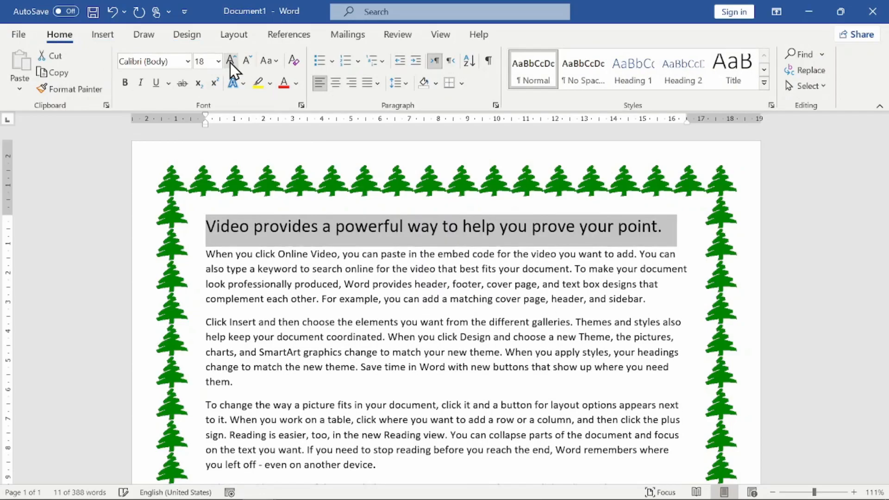
{"action": "left_click", "coordinate": [128, 87]}
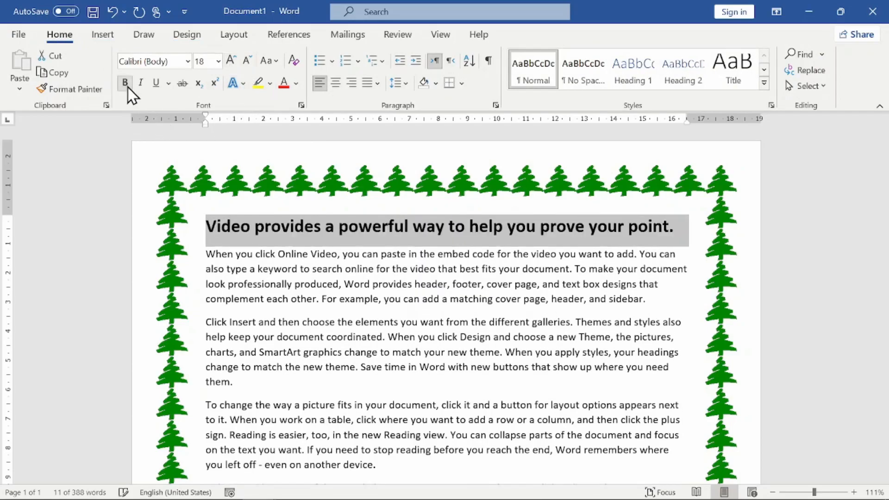
{"action": "left_click", "coordinate": [337, 85]}
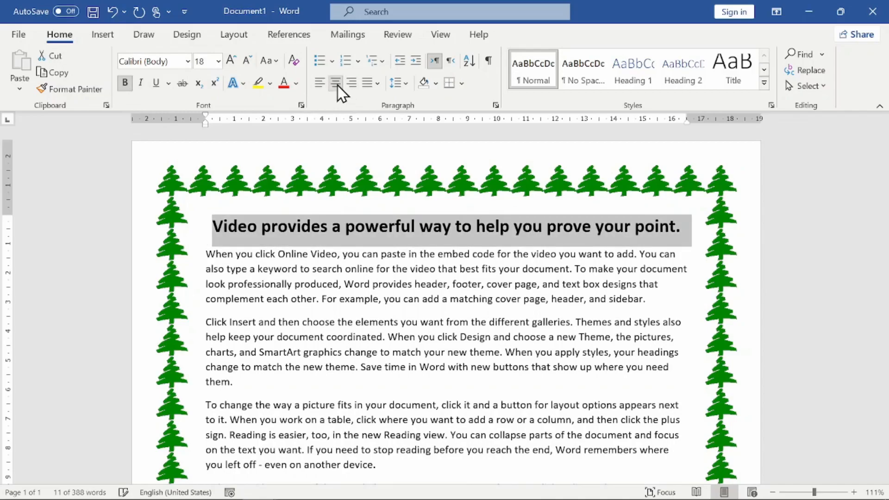
{"action": "left_click", "coordinate": [231, 60]}
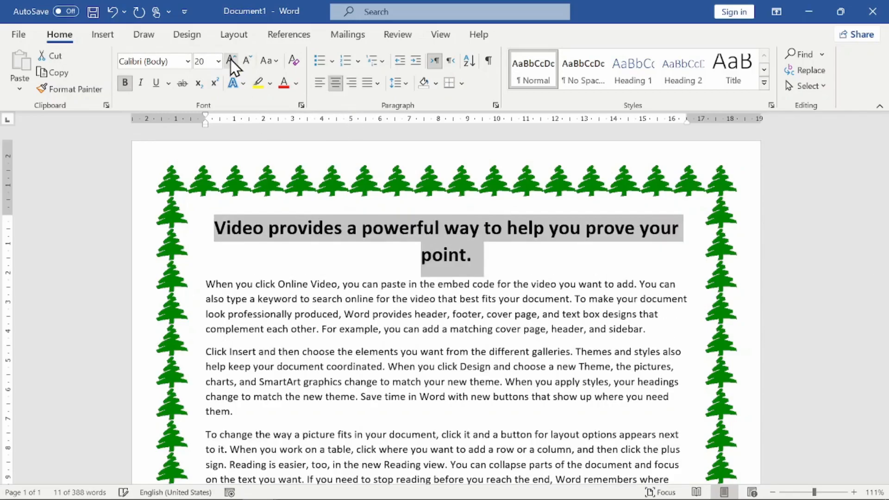
{"action": "left_click", "coordinate": [230, 60]}
{"action": "left_click", "coordinate": [230, 60]}
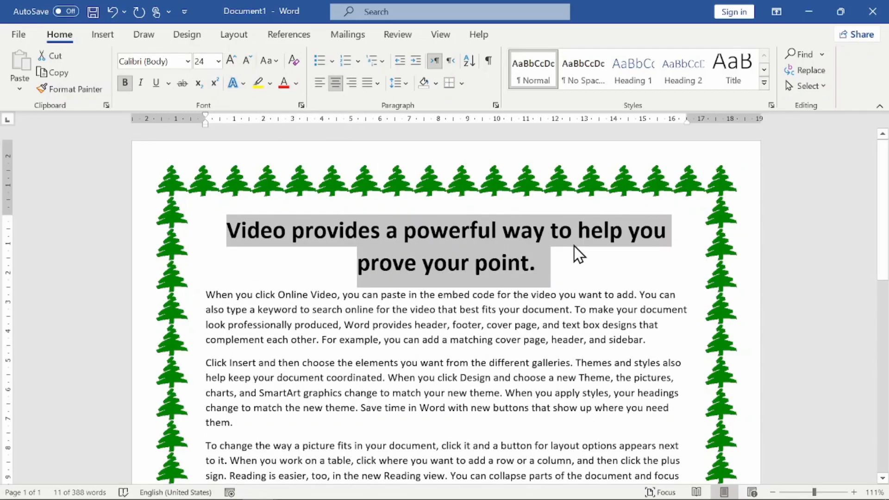
{"action": "left_click", "coordinate": [588, 260]}
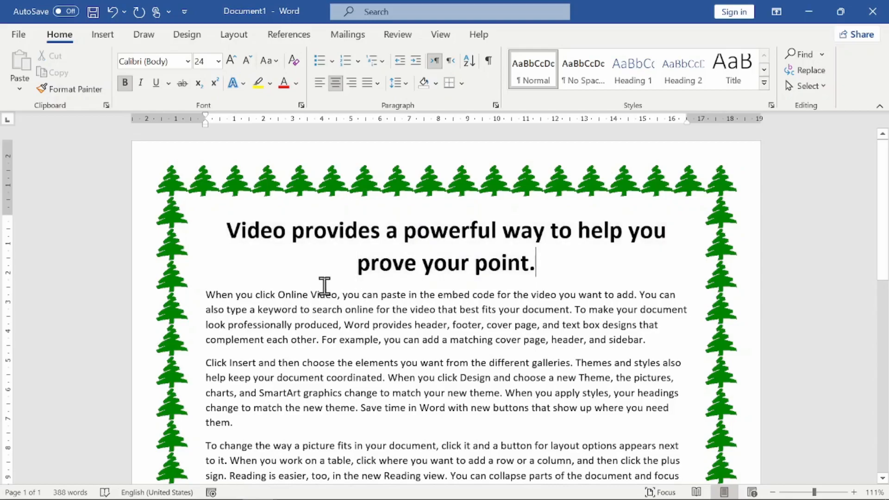
Step: Select the two-line heading and choose a Box border for it, applied to Text instead of Paragraph
{"action": "left_click_drag", "start_coordinate": [227, 230], "coordinate": [535, 263]}
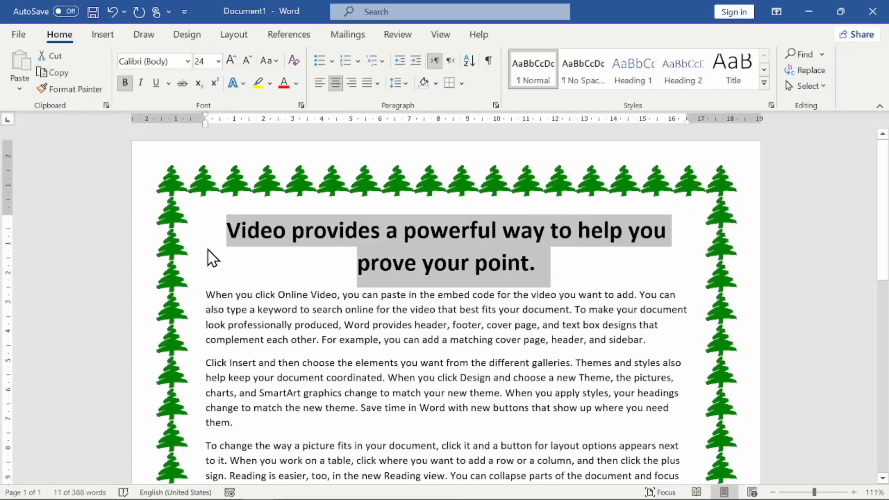
{"action": "left_click_drag", "start_coordinate": [218, 225], "coordinate": [534, 265]}
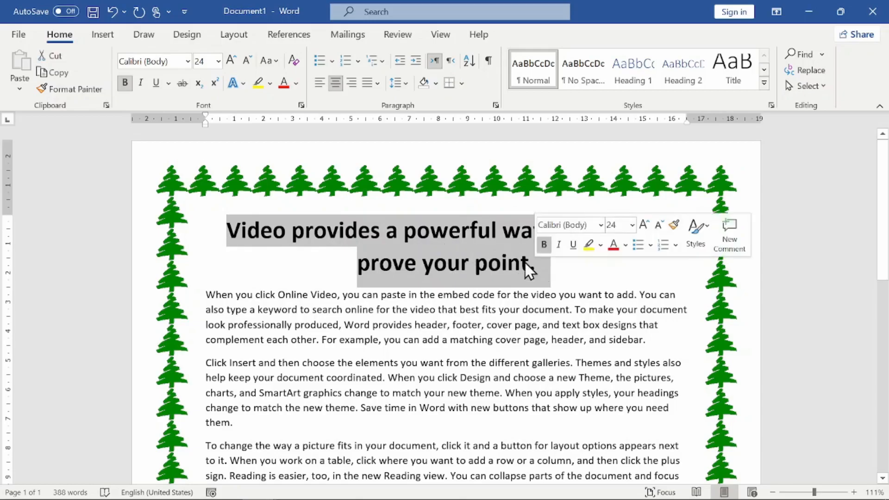
{"action": "left_click", "coordinate": [195, 38]}
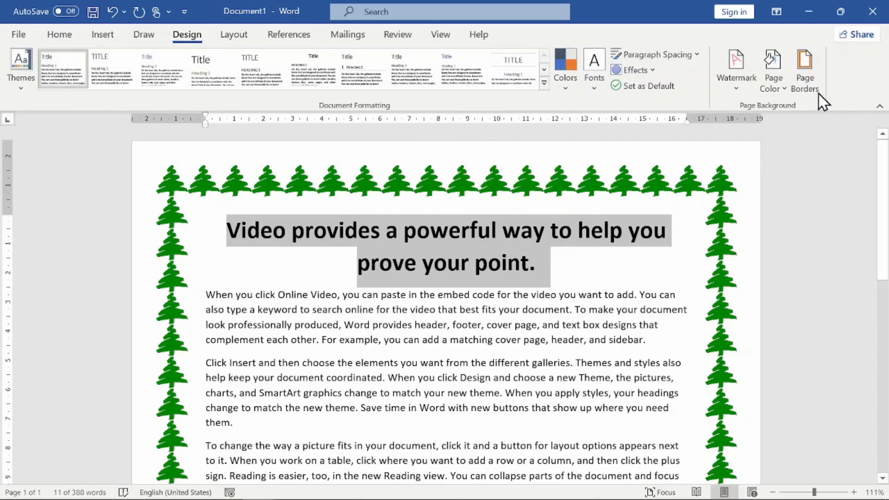
{"action": "left_click", "coordinate": [804, 89]}
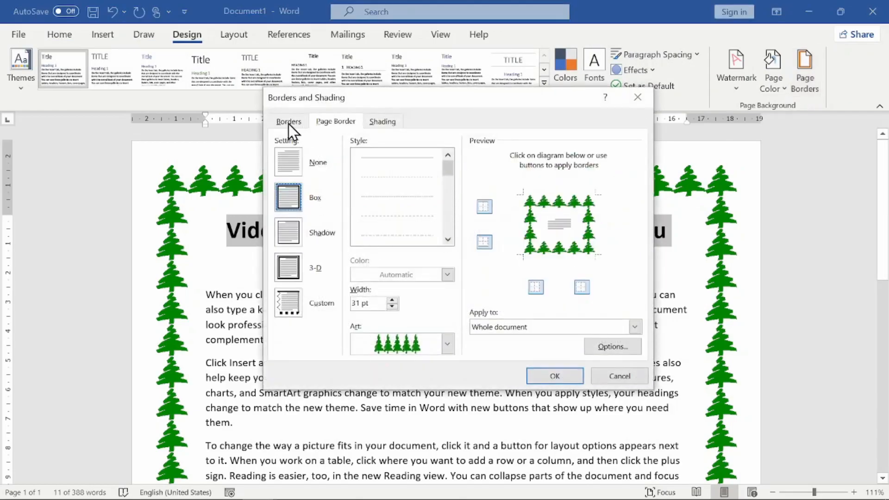
{"action": "left_click", "coordinate": [288, 121]}
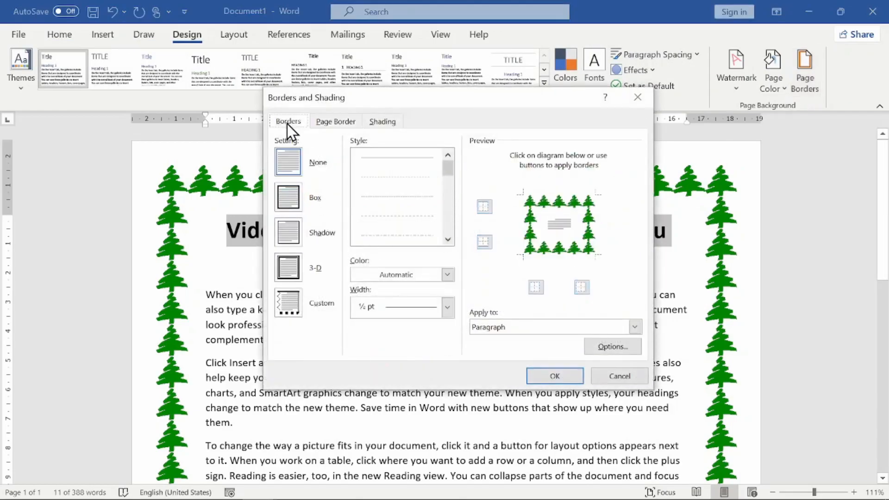
{"action": "left_click", "coordinate": [519, 329]}
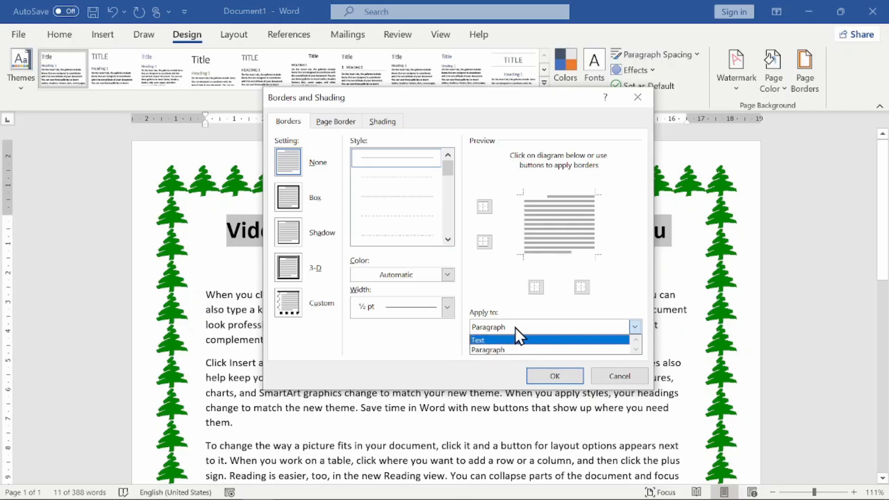
{"action": "left_click", "coordinate": [490, 340]}
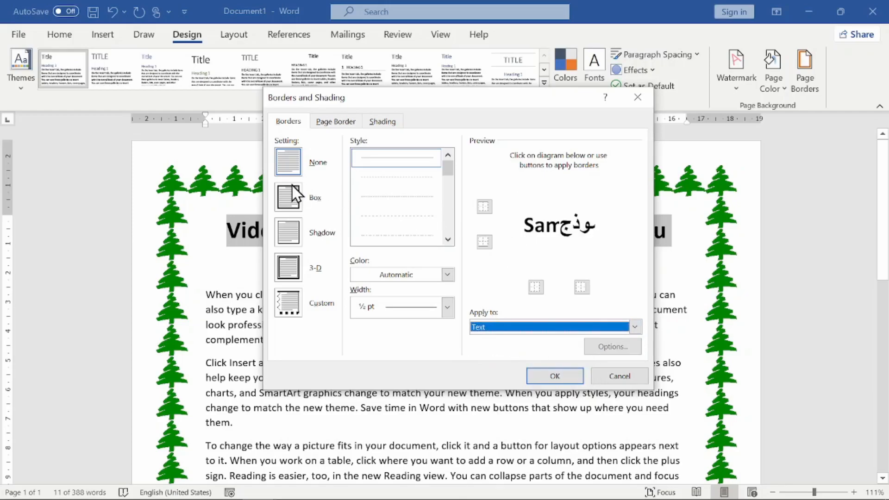
{"action": "left_click", "coordinate": [292, 198]}
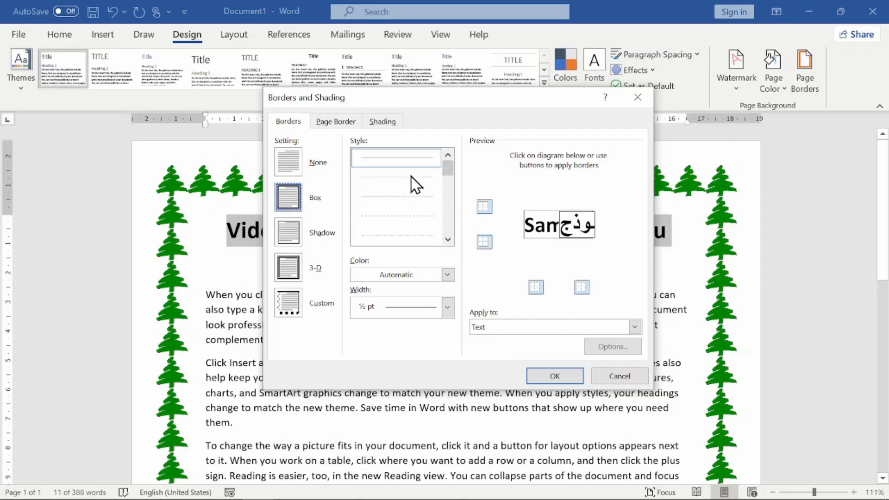
Step: Set the heading border's width to 1 ½ pt, try the Shadow setting, return to Box and apply the border
{"action": "left_click", "coordinate": [449, 313]}
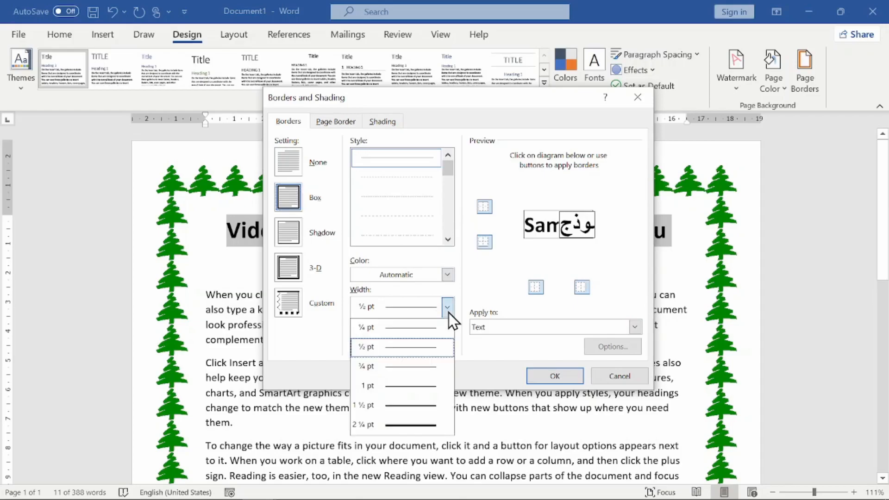
{"action": "left_click", "coordinate": [404, 407]}
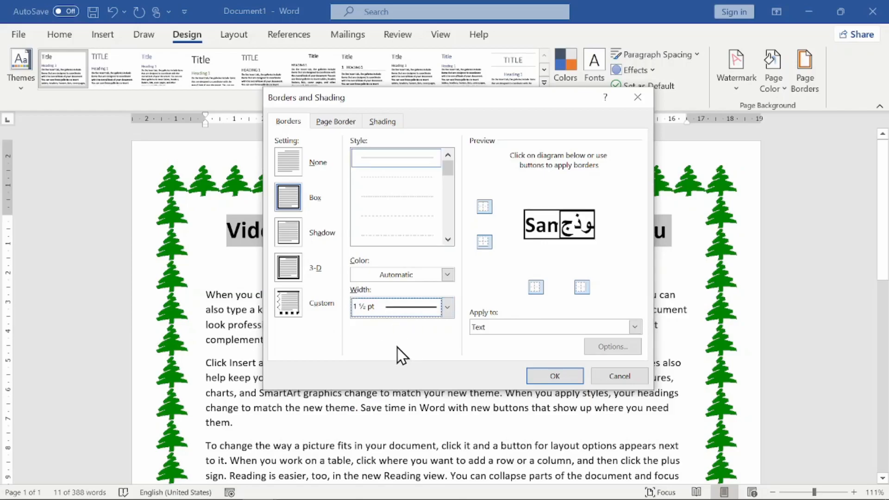
{"action": "left_click", "coordinate": [291, 235]}
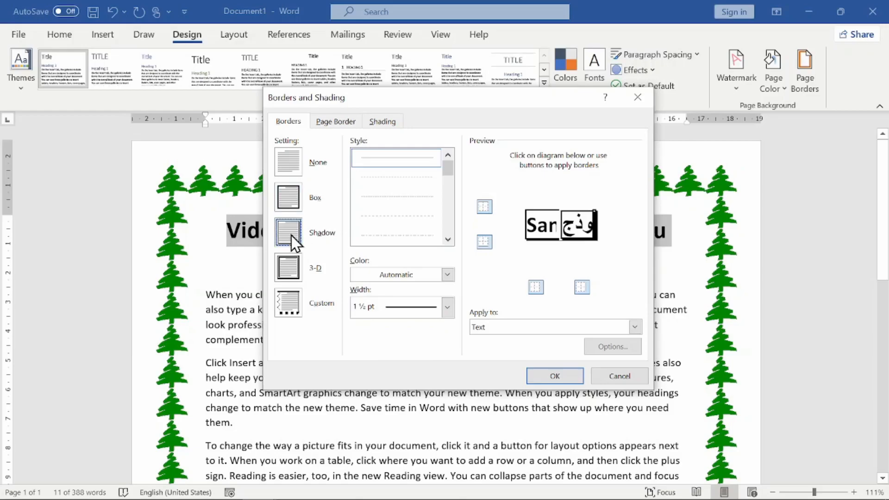
{"action": "left_click", "coordinate": [289, 200]}
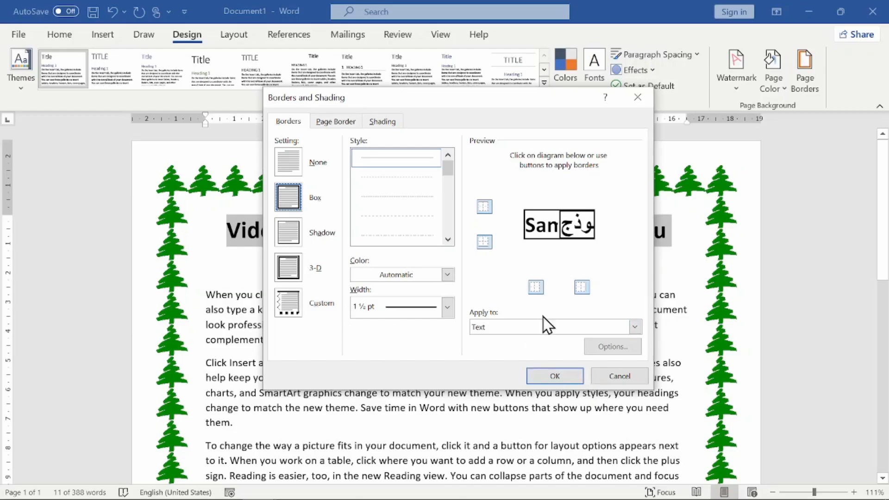
{"action": "left_click", "coordinate": [550, 376]}
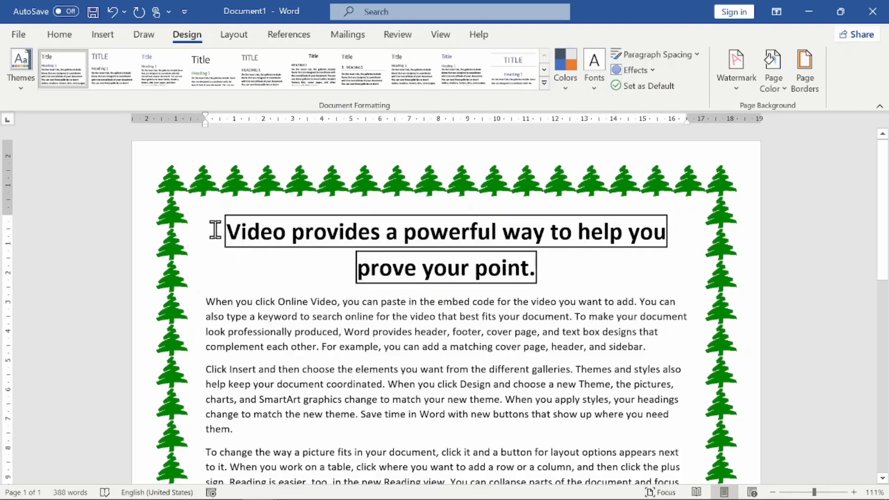
Step: Try to recolour the heading's border with the blue theme colour while it is set to apply to Paragraph
{"action": "left_click_drag", "start_coordinate": [227, 232], "coordinate": [577, 268]}
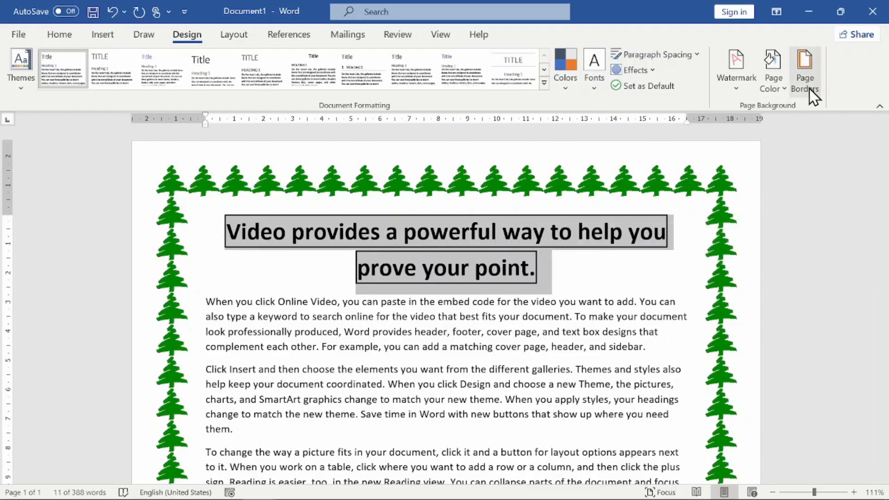
{"action": "left_click", "coordinate": [810, 88]}
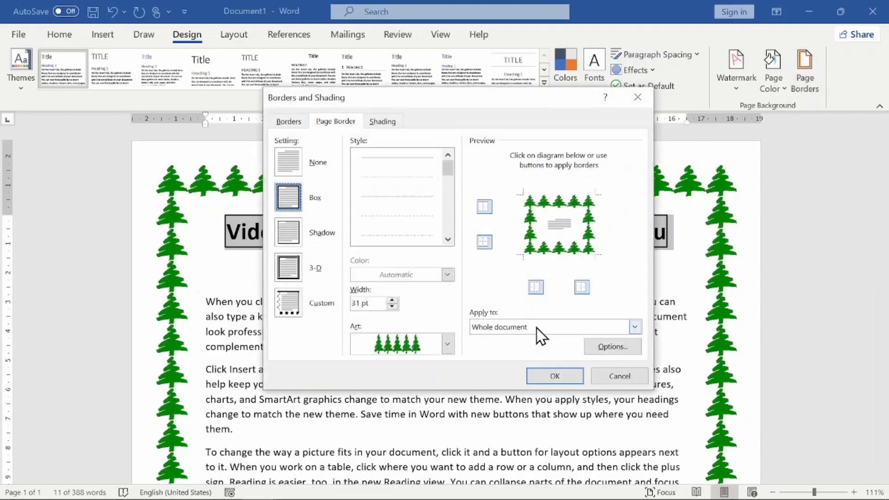
{"action": "left_click", "coordinate": [537, 328]}
{"action": "left_click", "coordinate": [537, 328]}
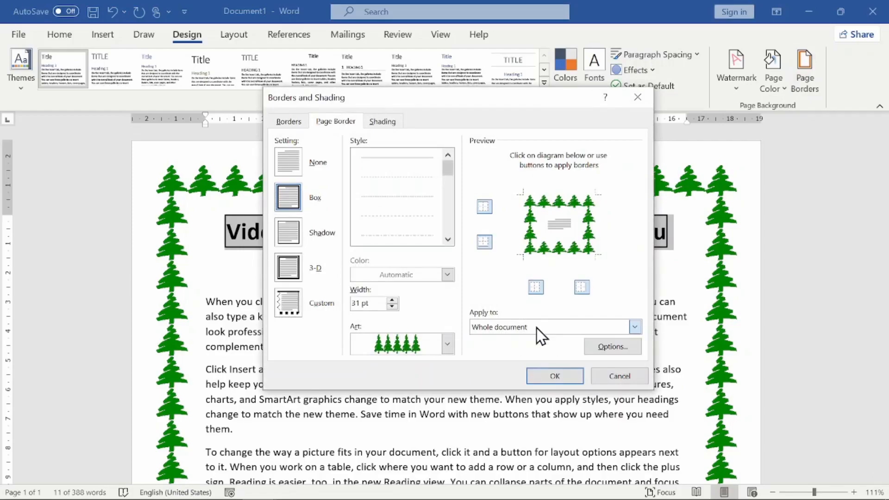
{"action": "left_click", "coordinate": [278, 119]}
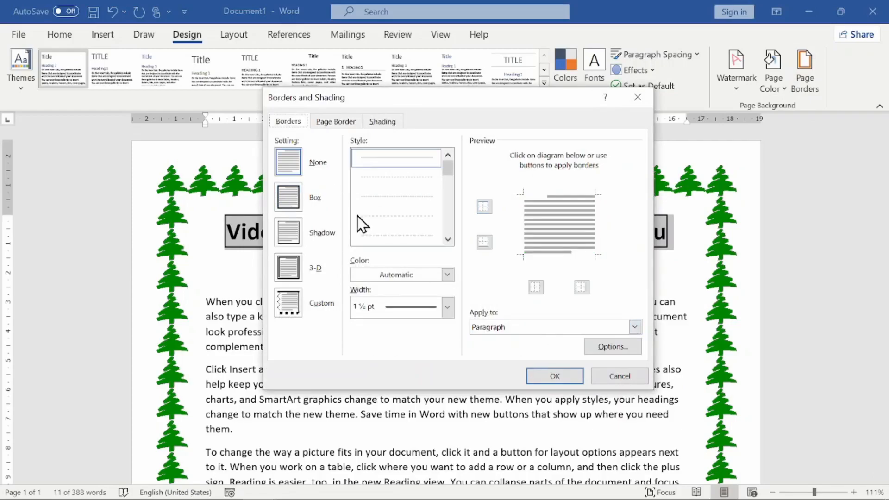
{"action": "left_click", "coordinate": [447, 275]}
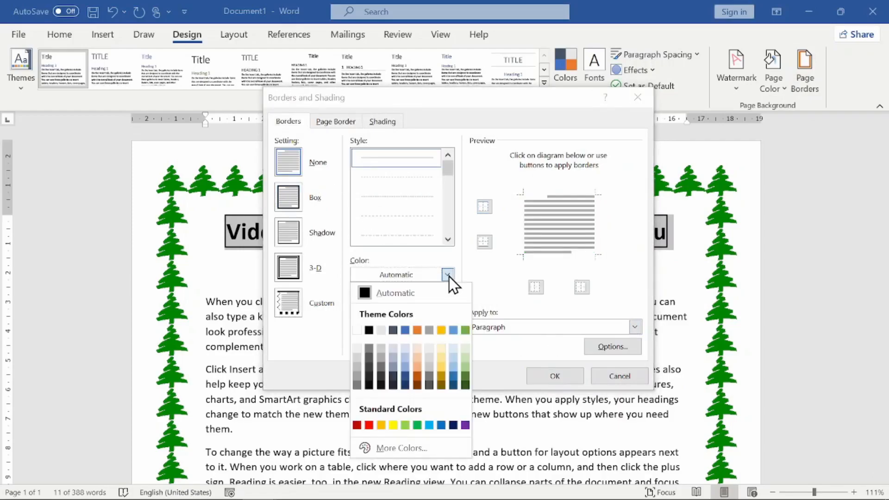
{"action": "left_click", "coordinate": [405, 332]}
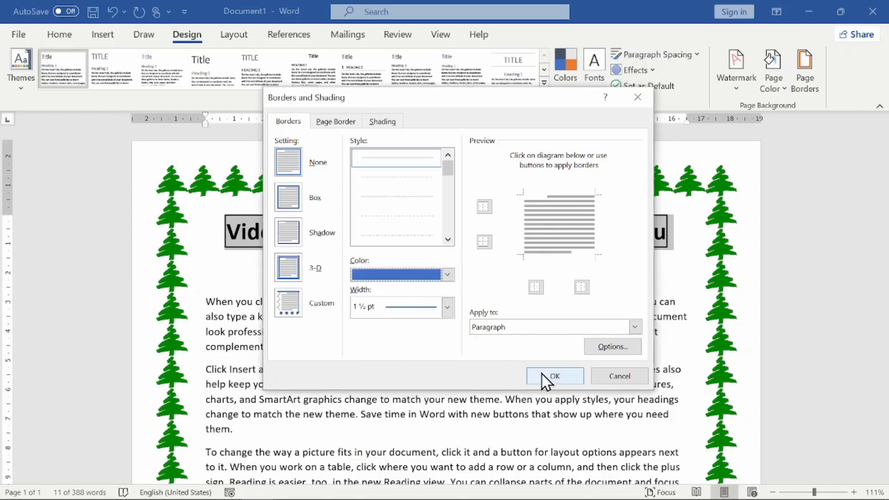
{"action": "left_click", "coordinate": [555, 376]}
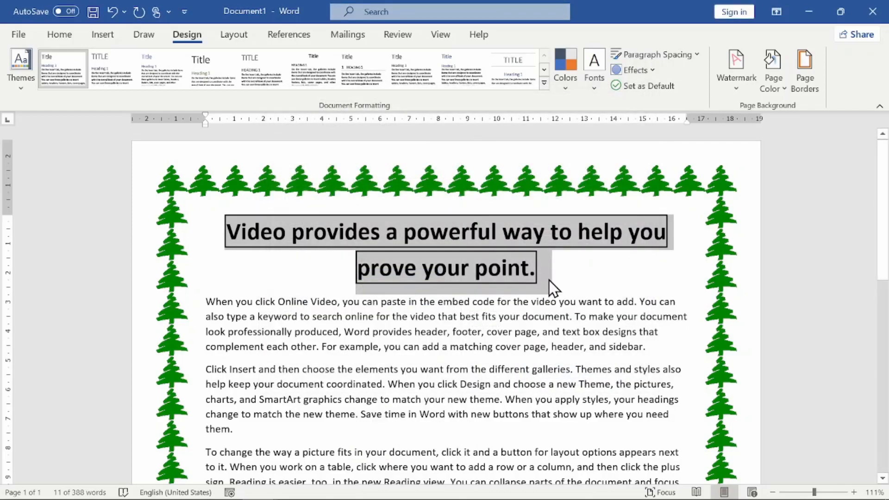
Step: Try once more to turn the heading's border blue using the Paragraph scope, and deselect the heading
{"action": "left_click", "coordinate": [806, 78]}
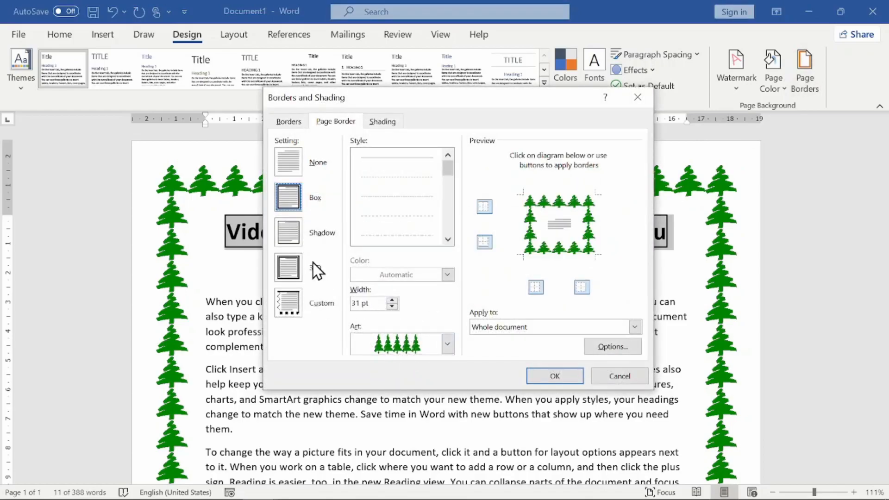
{"action": "left_click", "coordinate": [288, 122]}
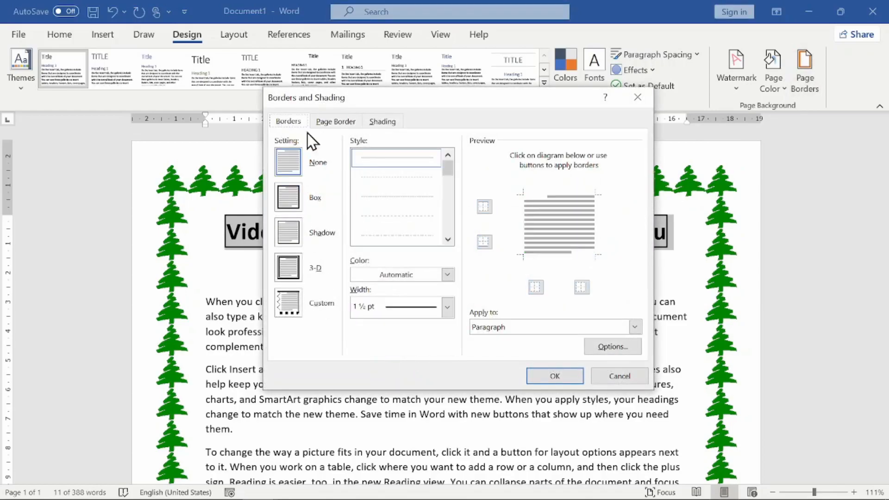
{"action": "left_click", "coordinate": [447, 307]}
{"action": "left_click", "coordinate": [448, 275]}
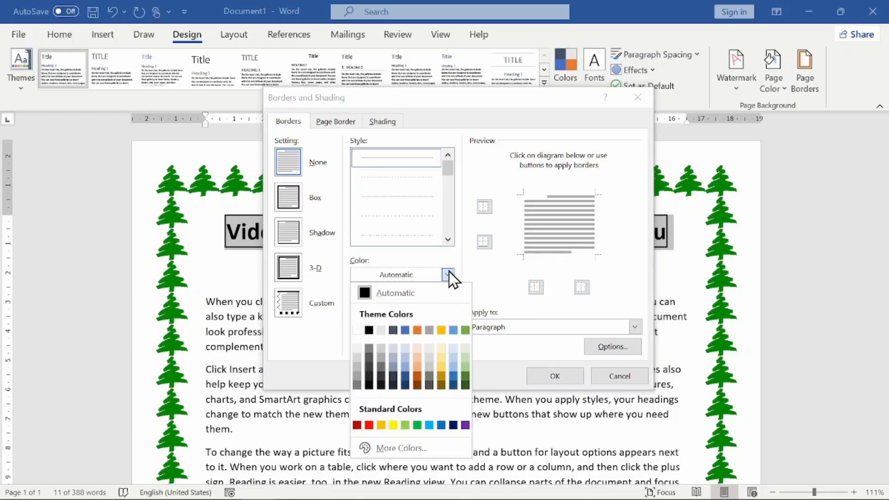
{"action": "left_click", "coordinate": [405, 329]}
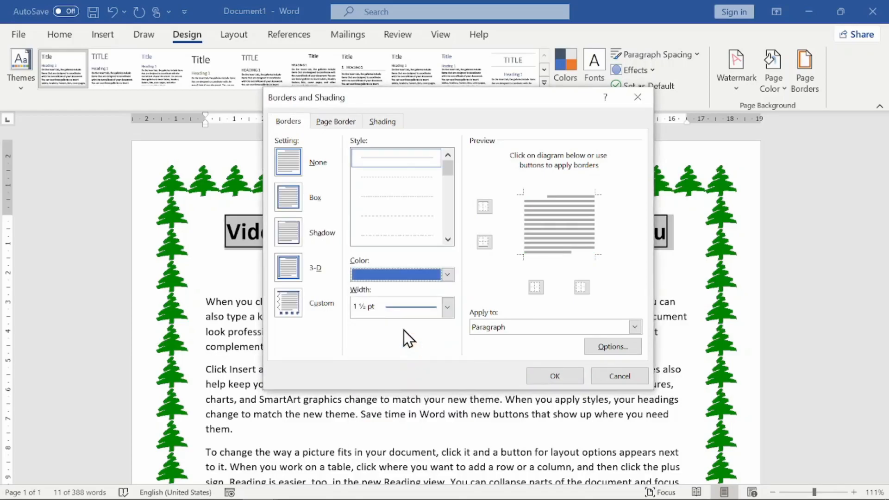
{"action": "left_click", "coordinate": [552, 377]}
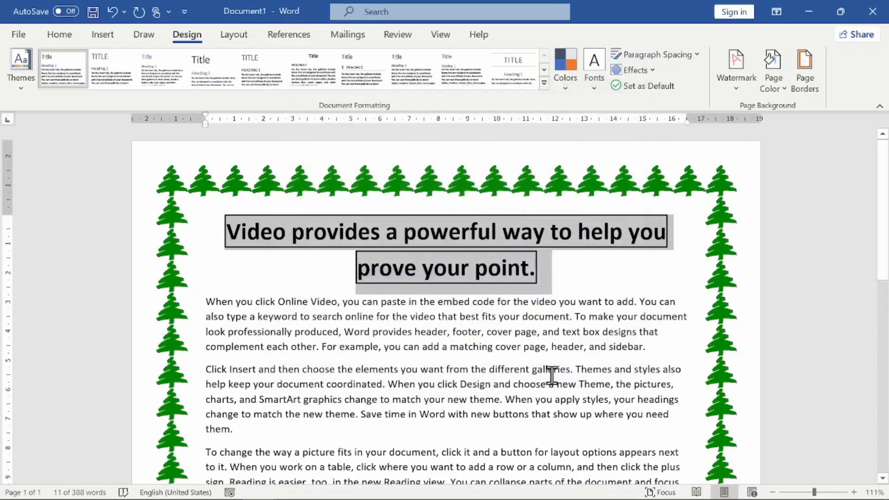
{"action": "left_click", "coordinate": [588, 260]}
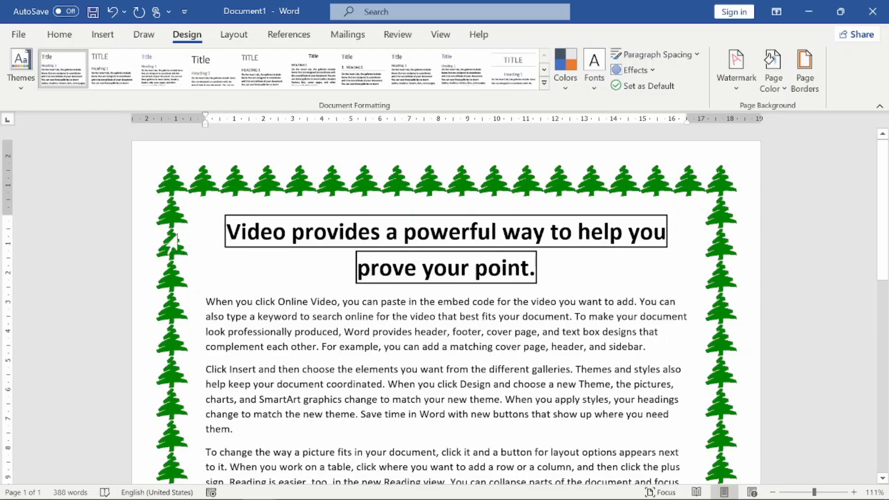
Step: Give the heading's text a blue 1 ½ pt Box border, applied to Text, and deselect the heading
{"action": "left_click_drag", "start_coordinate": [107, 236], "coordinate": [110, 274]}
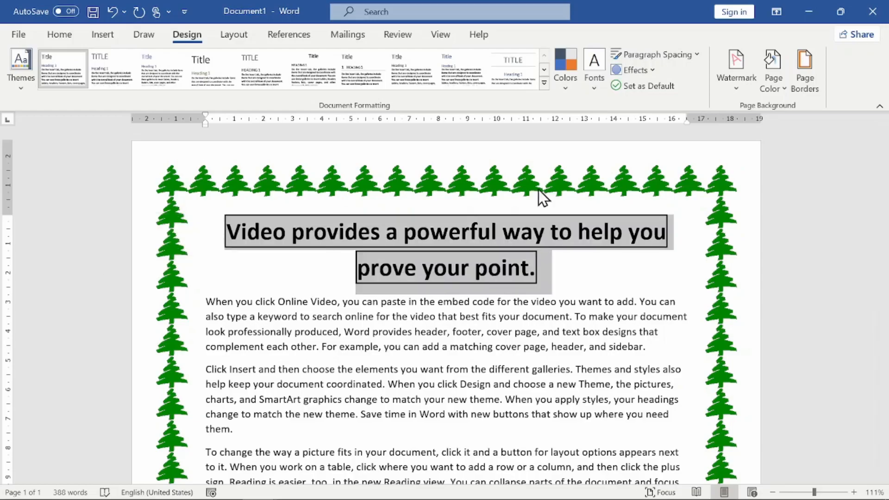
{"action": "left_click", "coordinate": [805, 69]}
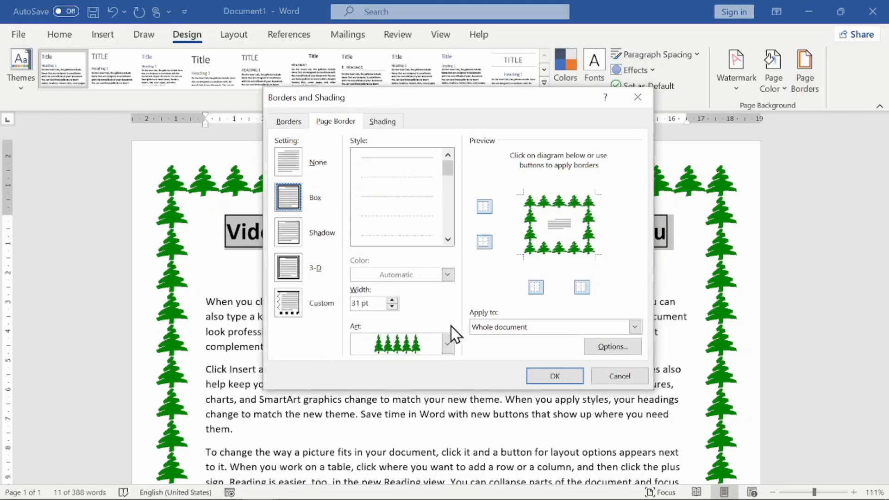
{"action": "left_click", "coordinate": [285, 123]}
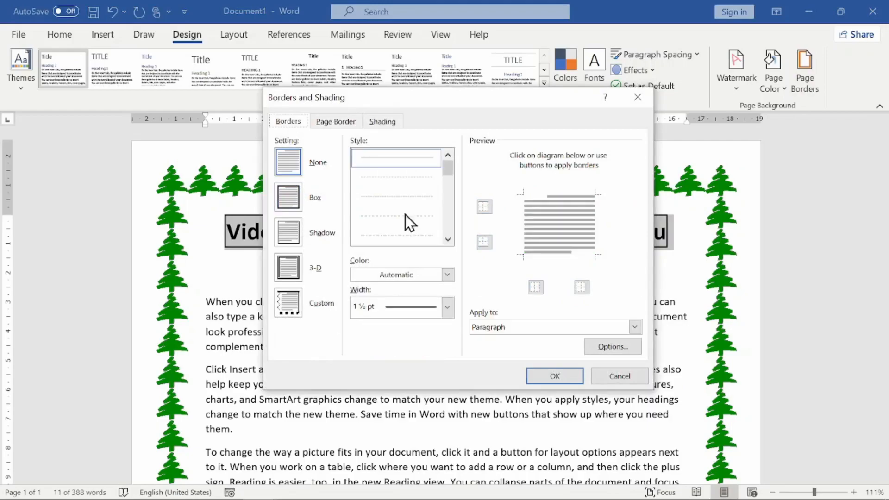
{"action": "left_click", "coordinate": [550, 326]}
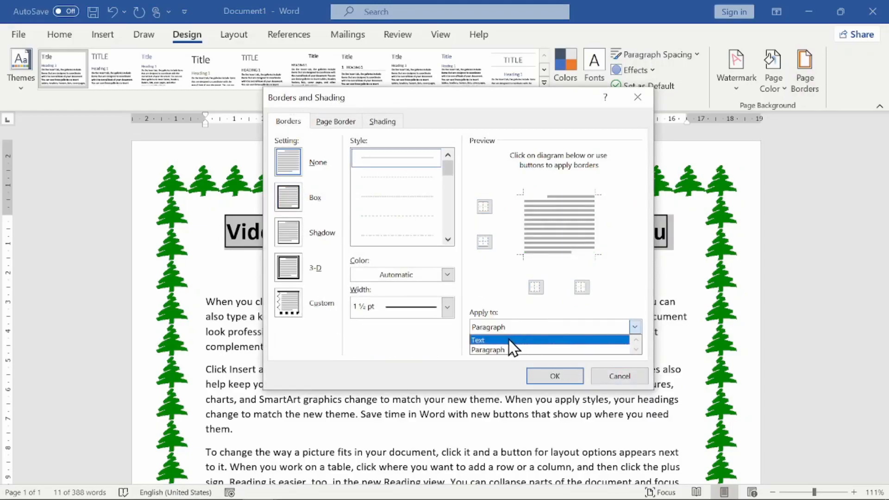
{"action": "left_click", "coordinate": [532, 340]}
{"action": "left_click", "coordinate": [447, 275]}
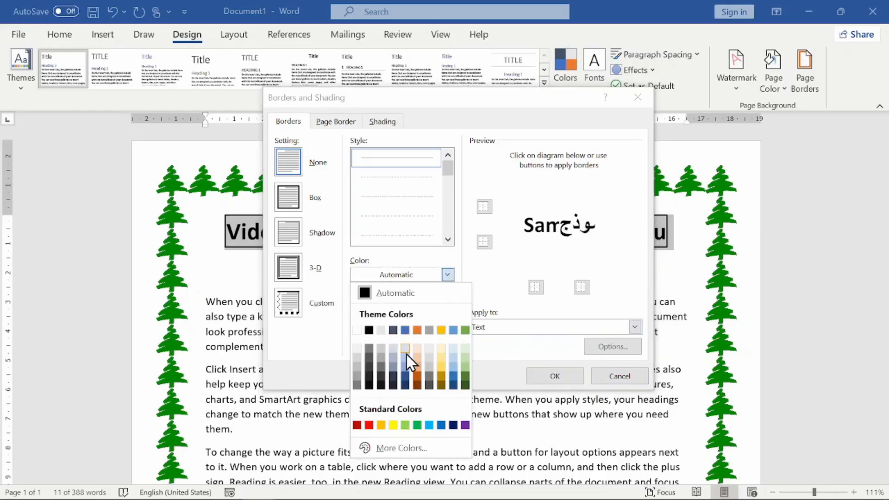
{"action": "left_click", "coordinate": [404, 329]}
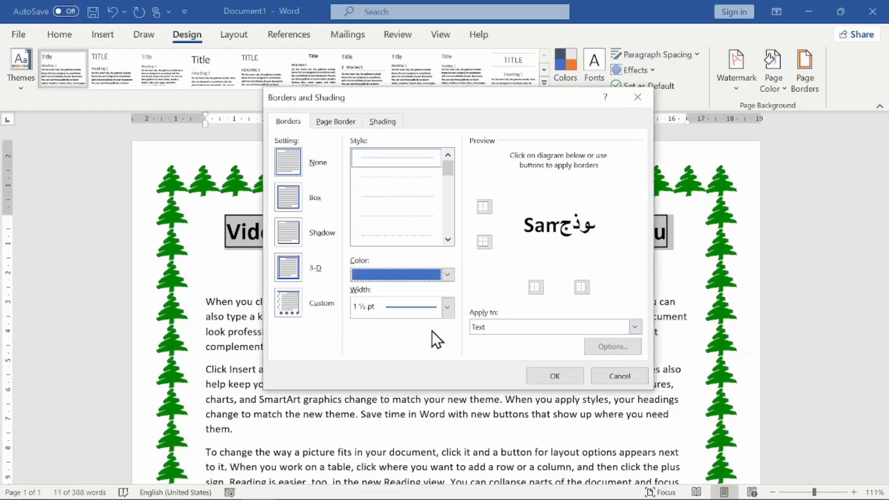
{"action": "left_click", "coordinate": [484, 206]}
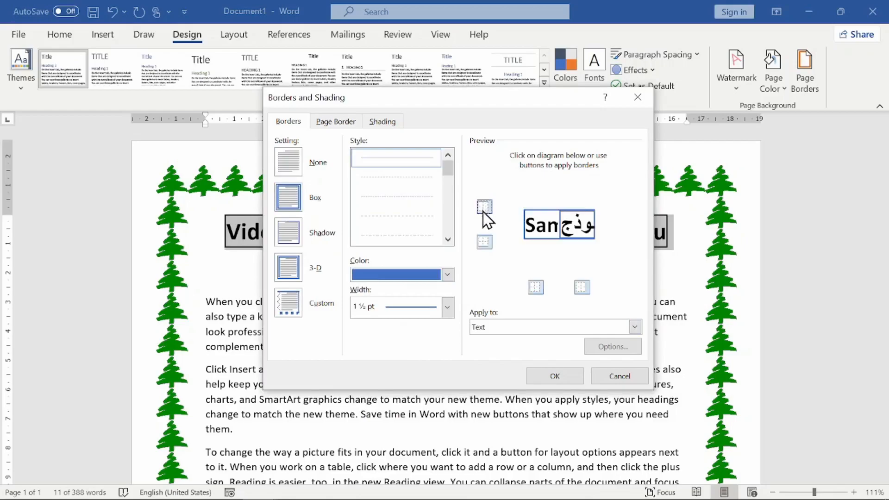
{"action": "left_click", "coordinate": [562, 375]}
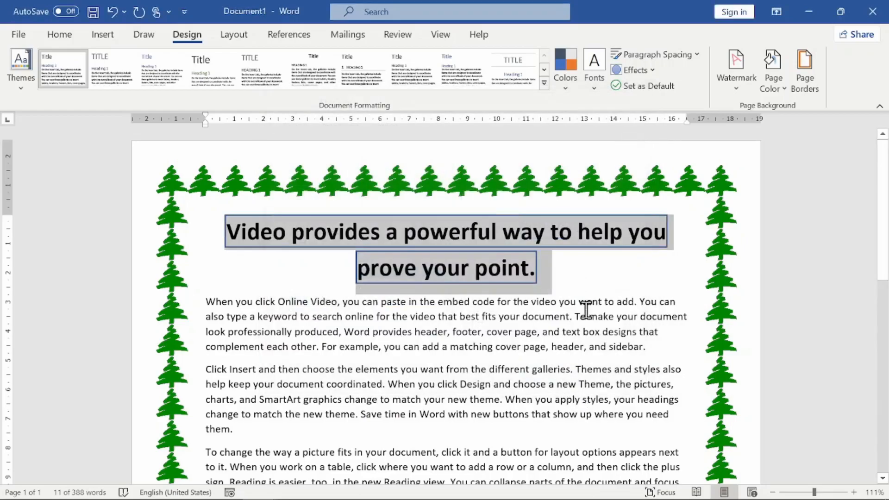
{"action": "left_click", "coordinate": [477, 319]}
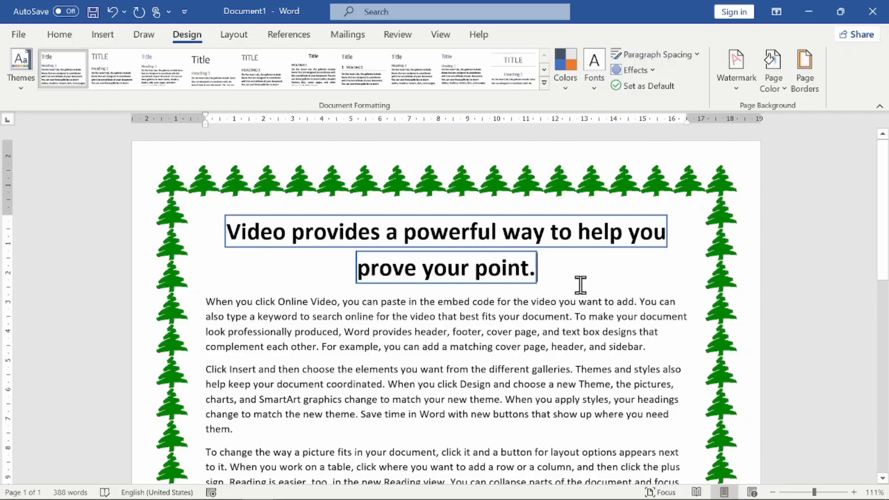
Step: Try indenting the first line of the first body paragraph with a tab, and undo the indent
{"action": "scroll", "coordinate": [581, 285], "scroll_direction": "down", "scroll_amount": 1}
{"action": "scroll", "coordinate": [581, 285], "scroll_direction": "up", "scroll_amount": 1}
{"action": "scroll", "coordinate": [581, 285], "scroll_direction": "down", "scroll_amount": 2}
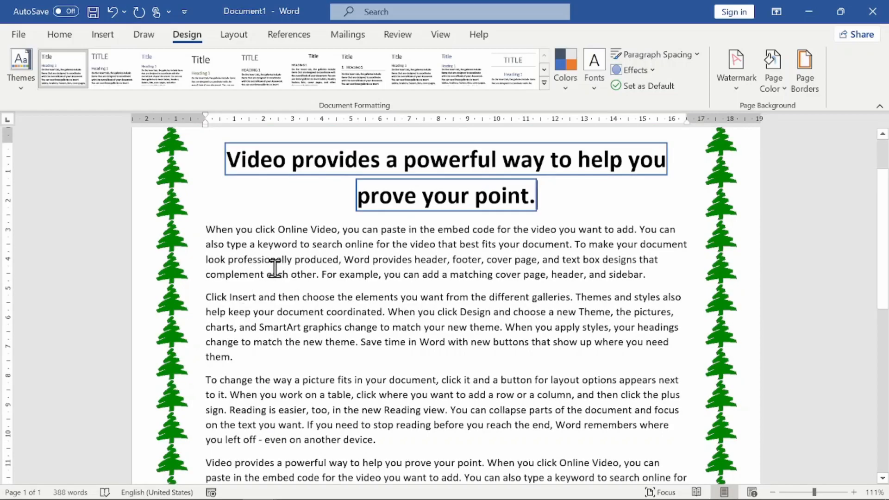
{"action": "left_click", "coordinate": [206, 227]}
{"action": "key", "text": "Tab"}
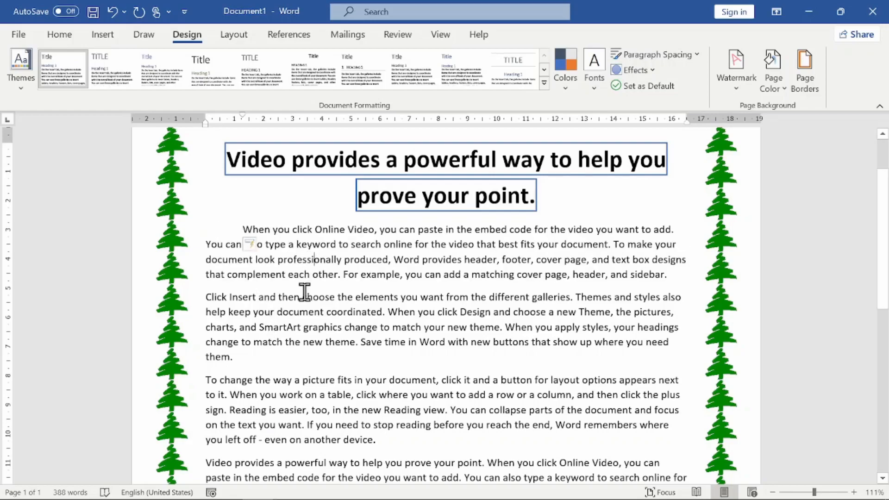
{"action": "key", "text": "ctrl+z"}
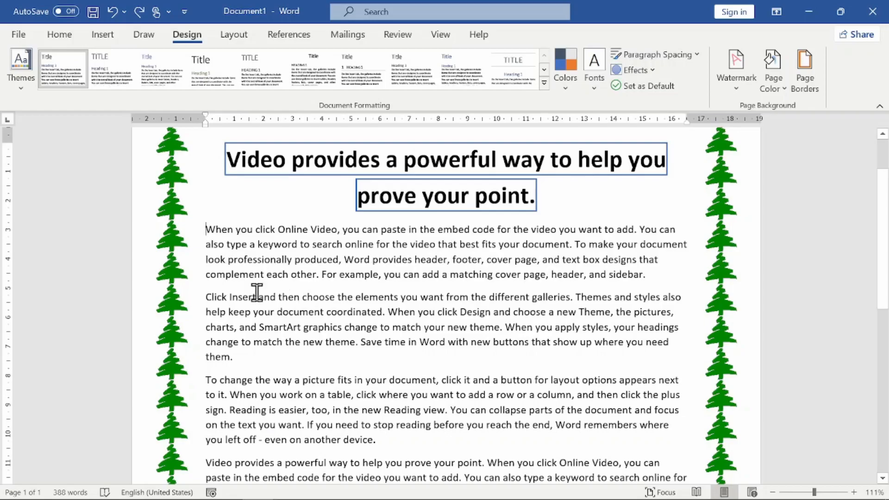
Step: Try indenting the first body paragraph's opening line with spaces instead, and delete the spaces again
{"action": "key", "text": "ctrl+y"}
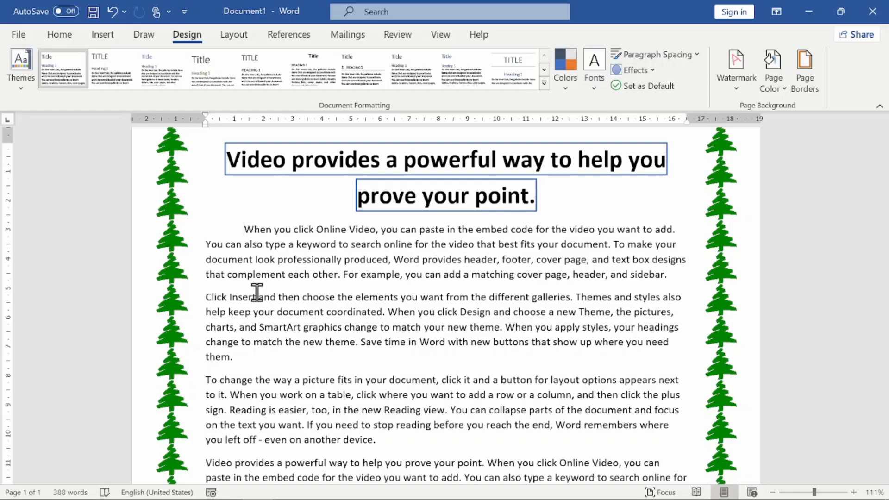
{"action": "key", "text": "ctrl+z"}
{"action": "key", "text": "ctrl+z"}
{"action": "key", "text": "ctrl+z"}
{"action": "key", "text": "ctrl+z"}
{"action": "key", "text": "ctrl+z"}
{"action": "key", "text": "ctrl+z"}
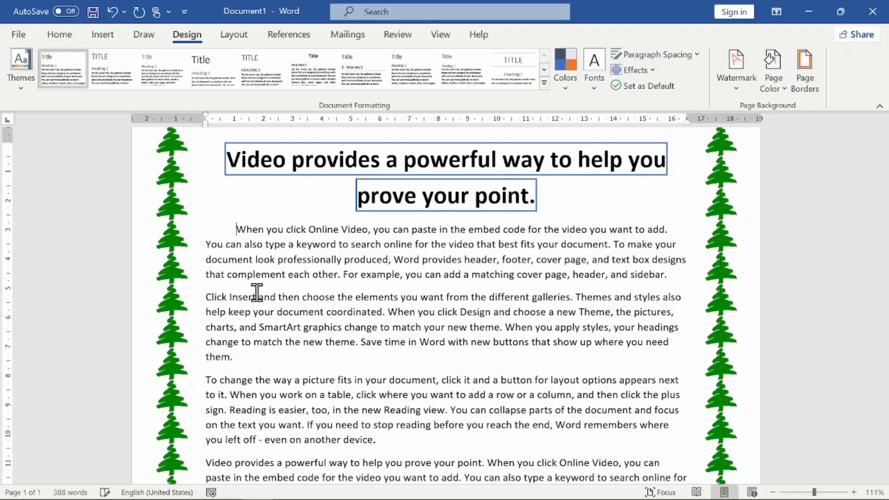
{"action": "key", "text": "BackSpace"}
{"action": "key", "text": "BackSpace"}
{"action": "key", "text": "BackSpace"}
{"action": "key", "text": "BackSpace"}
{"action": "key", "text": "BackSpace"}
{"action": "key", "text": "BackSpace"}
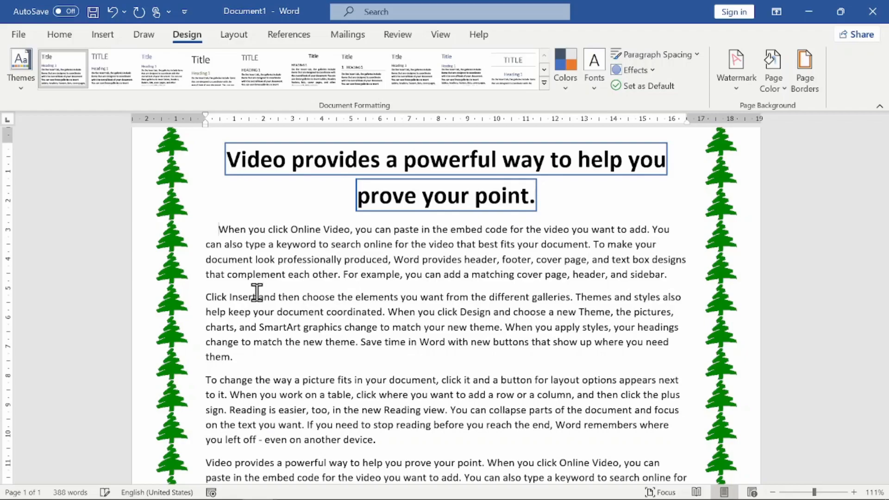
{"action": "key", "text": "BackSpace"}
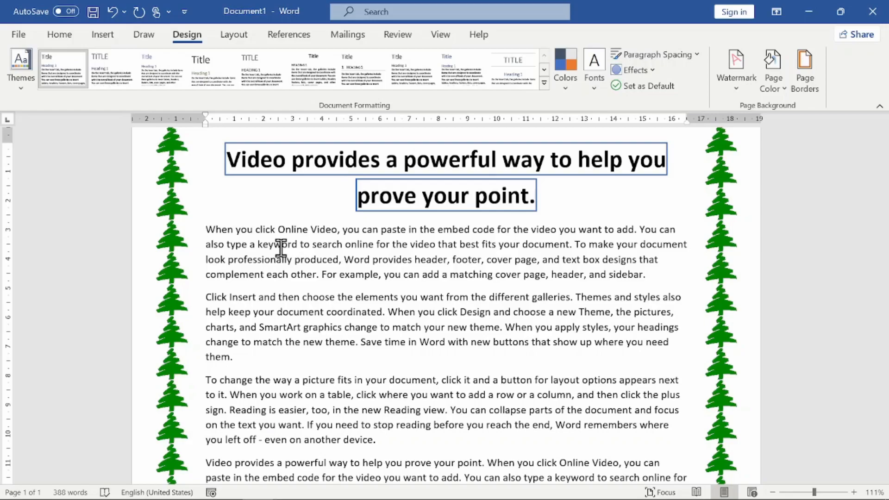
Step: Give all body paragraphs below the heading a special First line indentation of 1,27 cm, and deselect the text
{"action": "scroll", "coordinate": [281, 248], "scroll_direction": "down", "scroll_amount": 1}
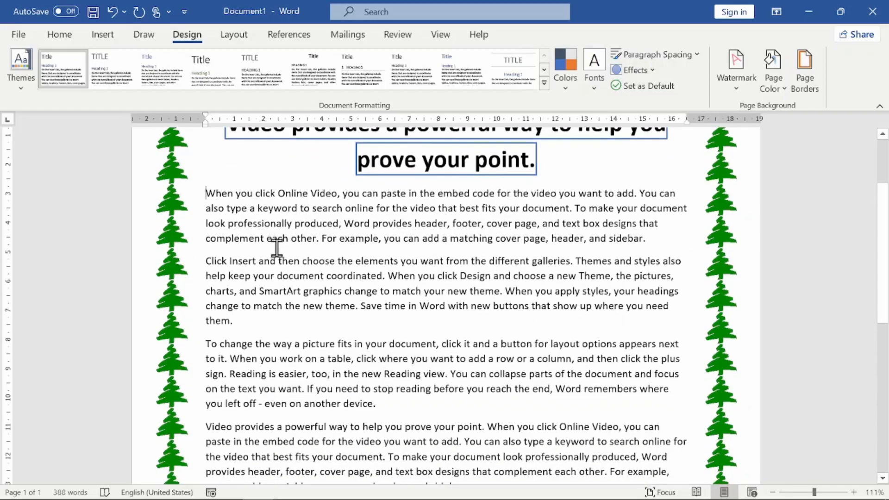
{"action": "scroll", "coordinate": [237, 213], "scroll_direction": "down", "scroll_amount": 6}
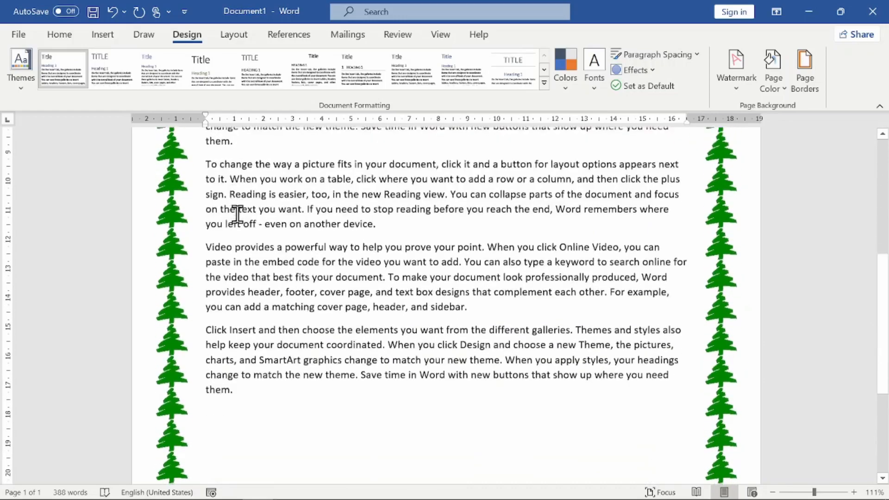
{"action": "left_click", "coordinate": [242, 358], "text": "shift"}
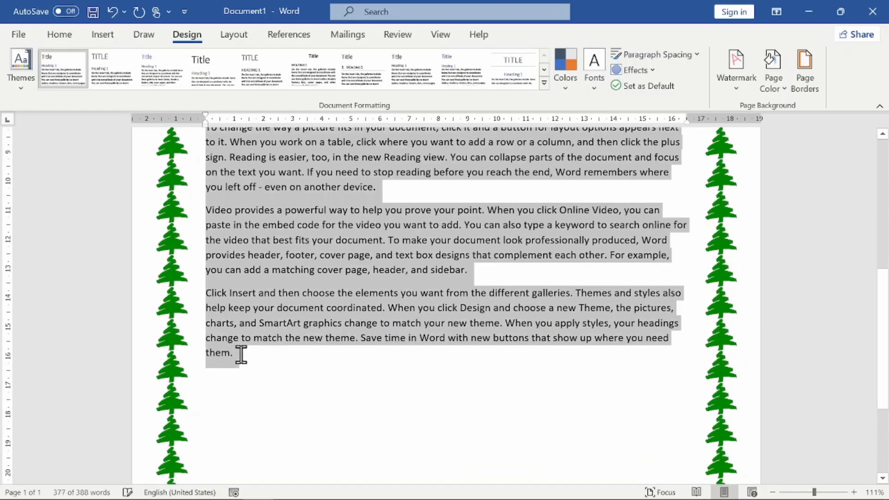
{"action": "scroll", "coordinate": [370, 267], "scroll_direction": "up", "scroll_amount": 7}
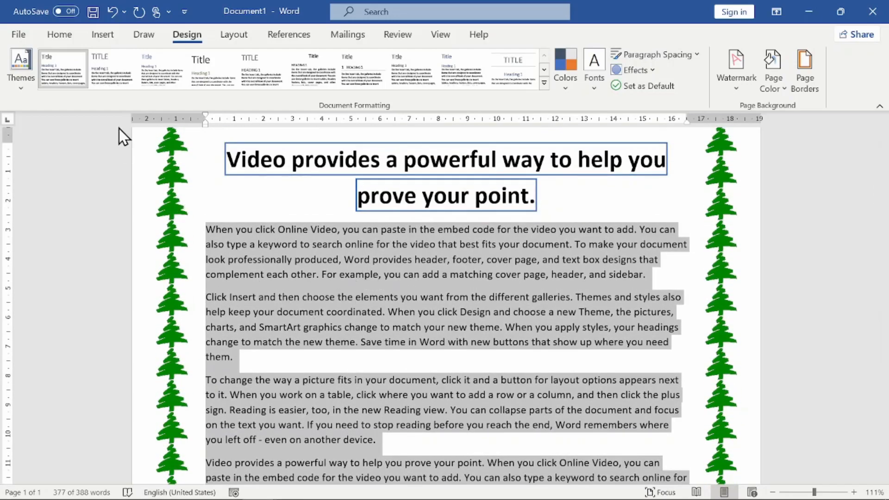
{"action": "left_click", "coordinate": [60, 35]}
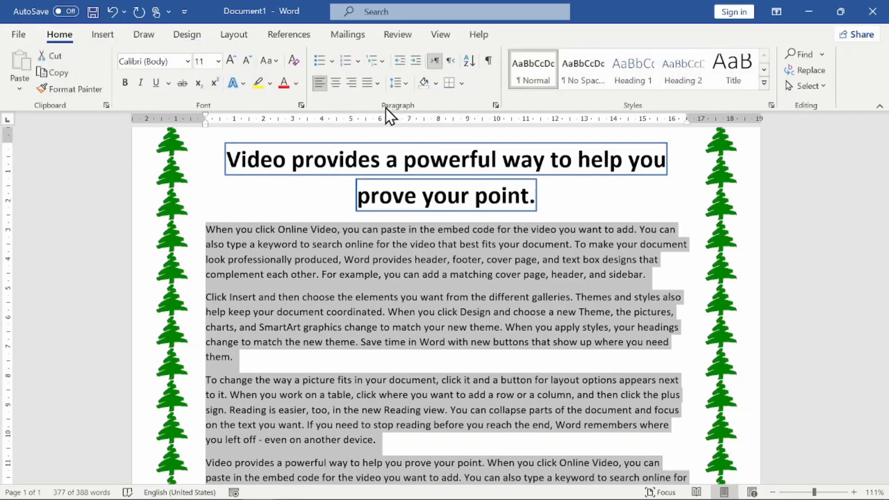
{"action": "left_click", "coordinate": [496, 107]}
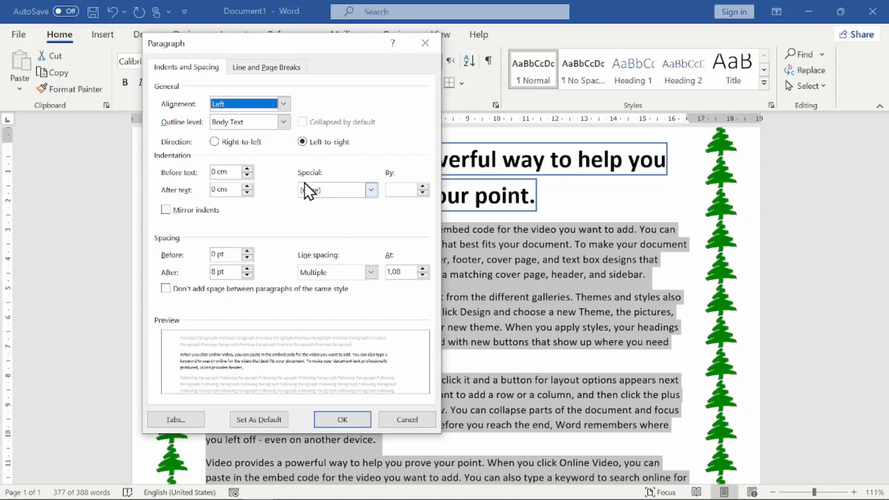
{"action": "left_click", "coordinate": [371, 190]}
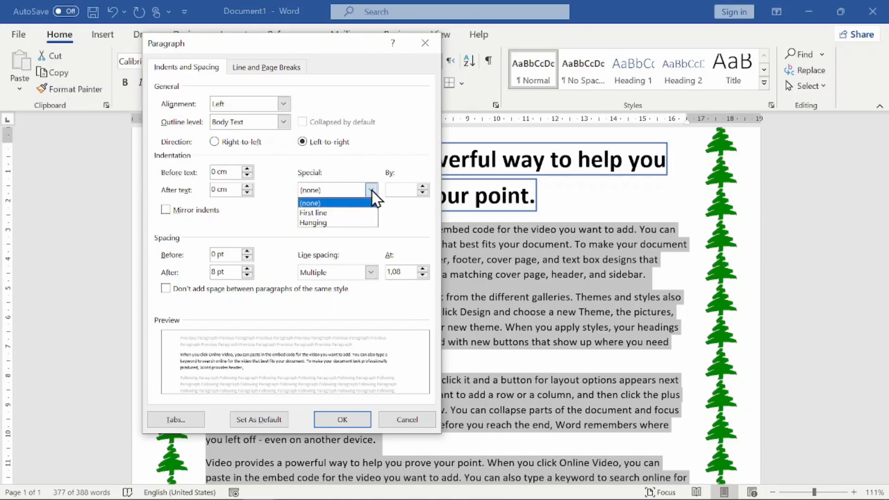
{"action": "left_click", "coordinate": [345, 214]}
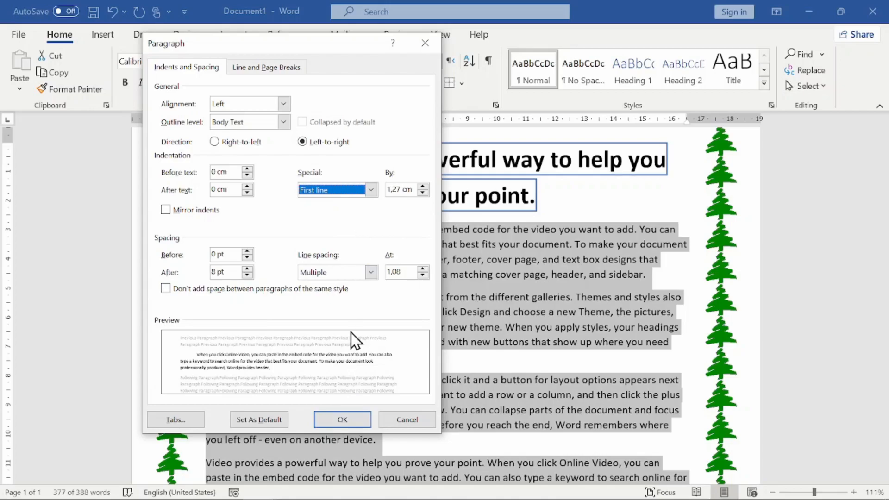
{"action": "left_click", "coordinate": [338, 420]}
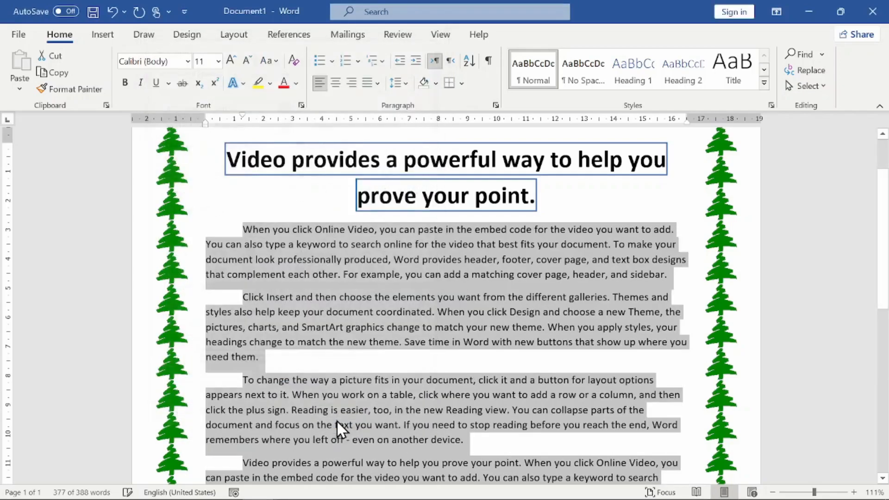
{"action": "left_click", "coordinate": [294, 299]}
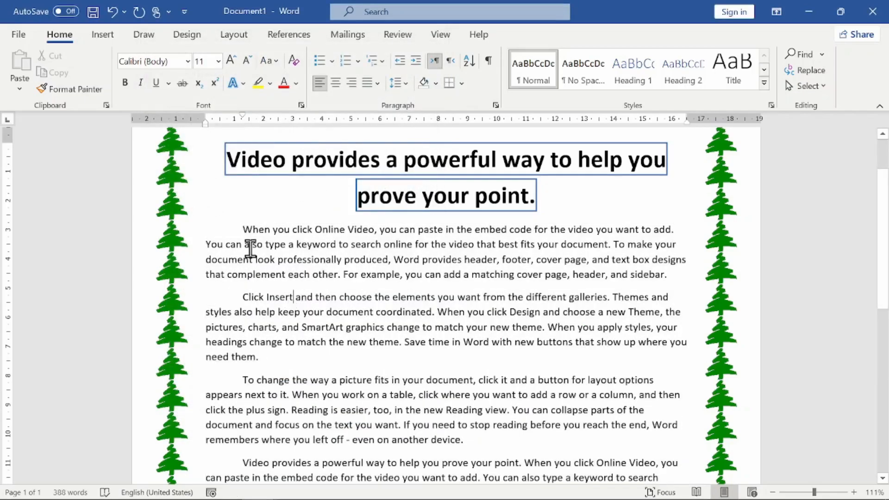
Step: Look through the whole page to check the first-line indents of the body paragraphs
{"action": "scroll", "coordinate": [251, 250], "scroll_direction": "down", "scroll_amount": 1}
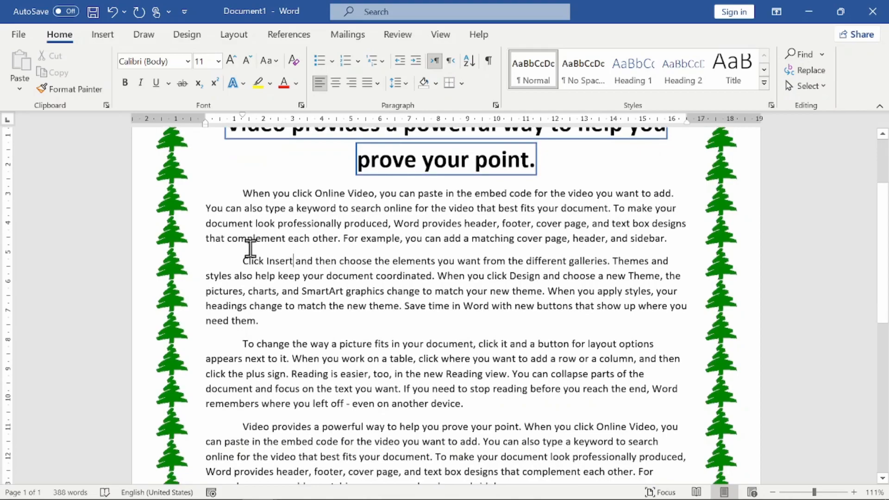
{"action": "scroll", "coordinate": [250, 258], "scroll_direction": "down", "scroll_amount": 3}
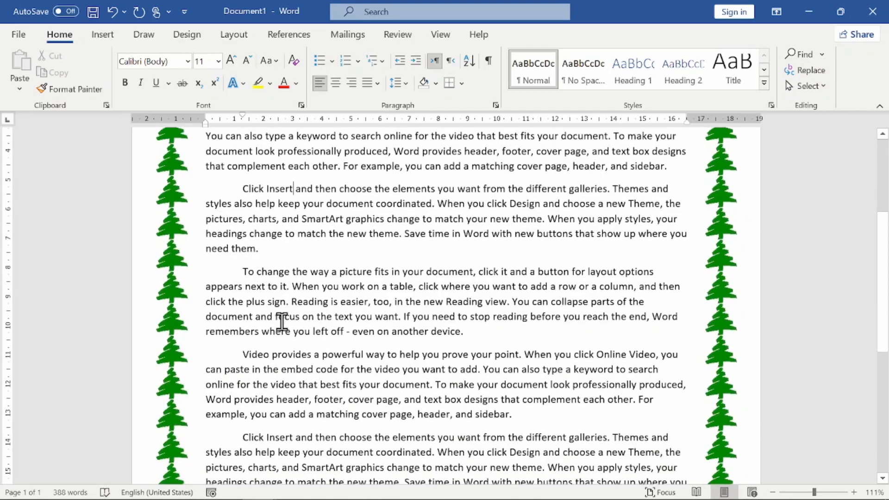
{"action": "scroll", "coordinate": [280, 319], "scroll_direction": "down", "scroll_amount": 2}
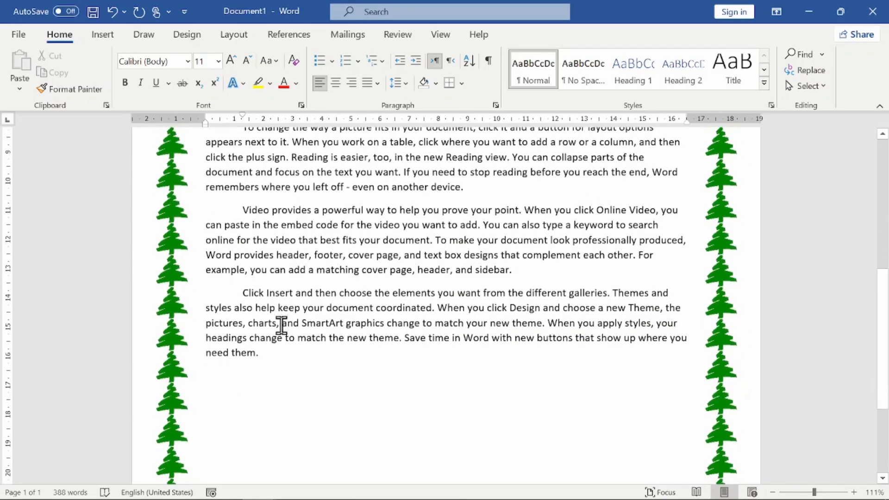
{"action": "scroll", "coordinate": [281, 324], "scroll_direction": "up", "scroll_amount": 2}
{"action": "scroll", "coordinate": [281, 324], "scroll_direction": "up", "scroll_amount": 4}
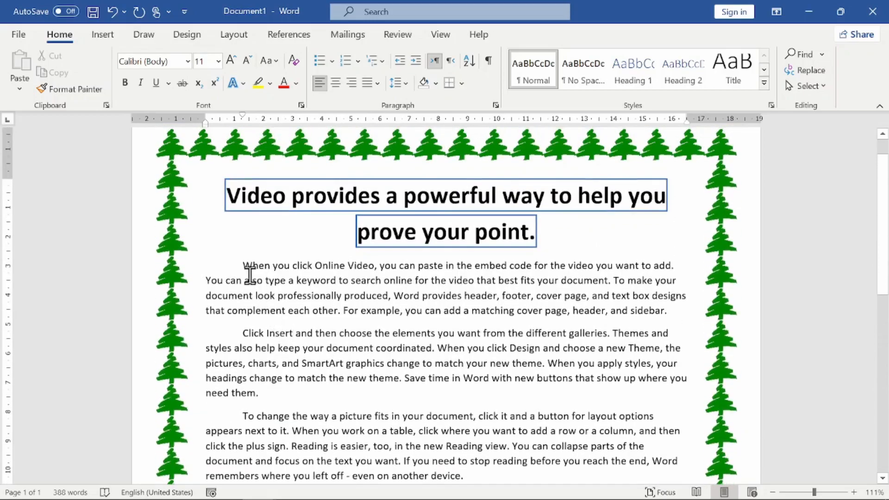
{"action": "scroll", "coordinate": [312, 331], "scroll_direction": "down", "scroll_amount": 5}
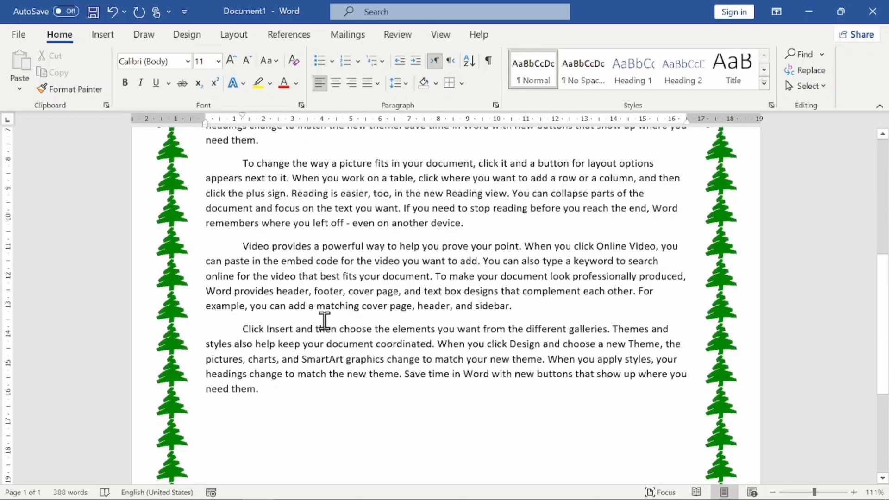
{"action": "scroll", "coordinate": [325, 321], "scroll_direction": "up", "scroll_amount": 5}
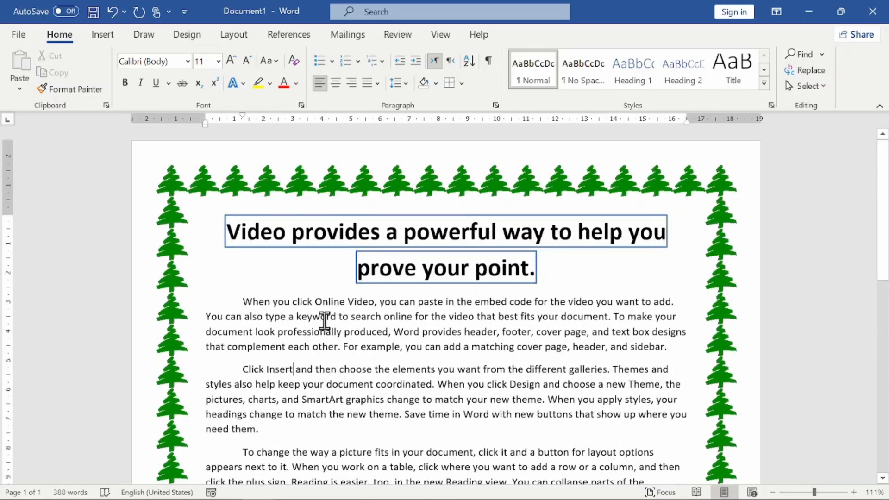